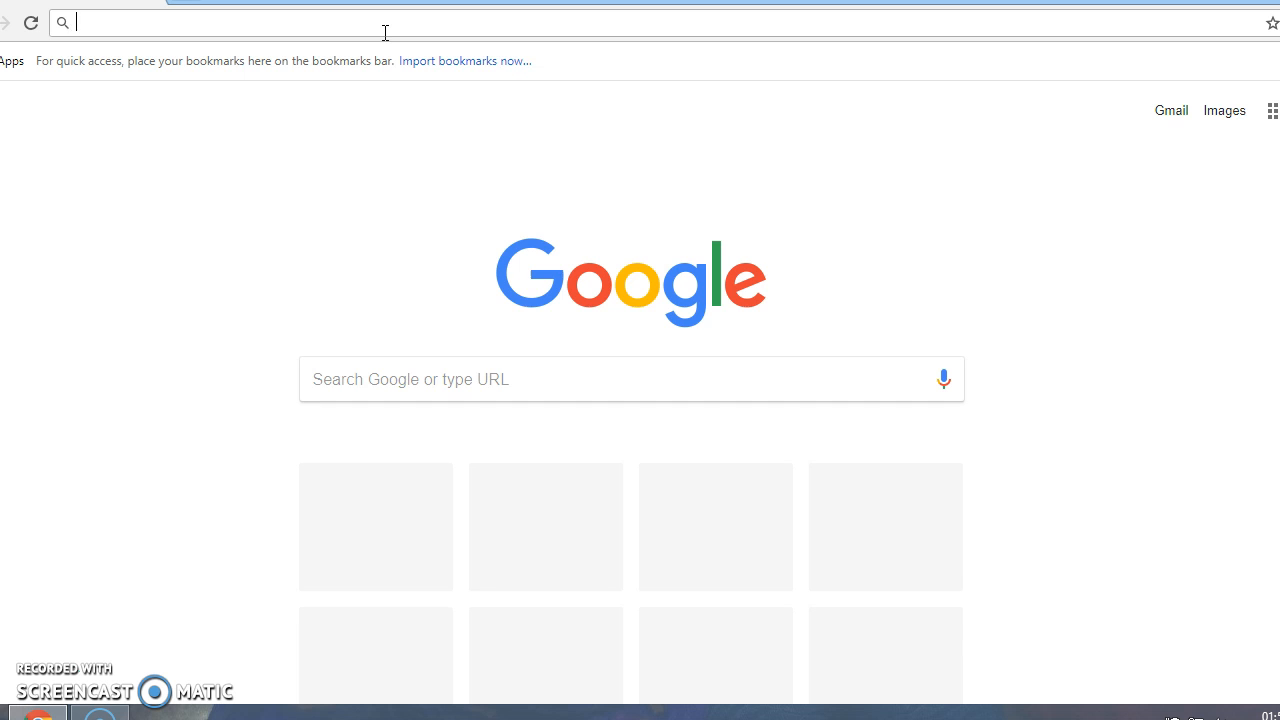
{"action": "type", "text": "www."}
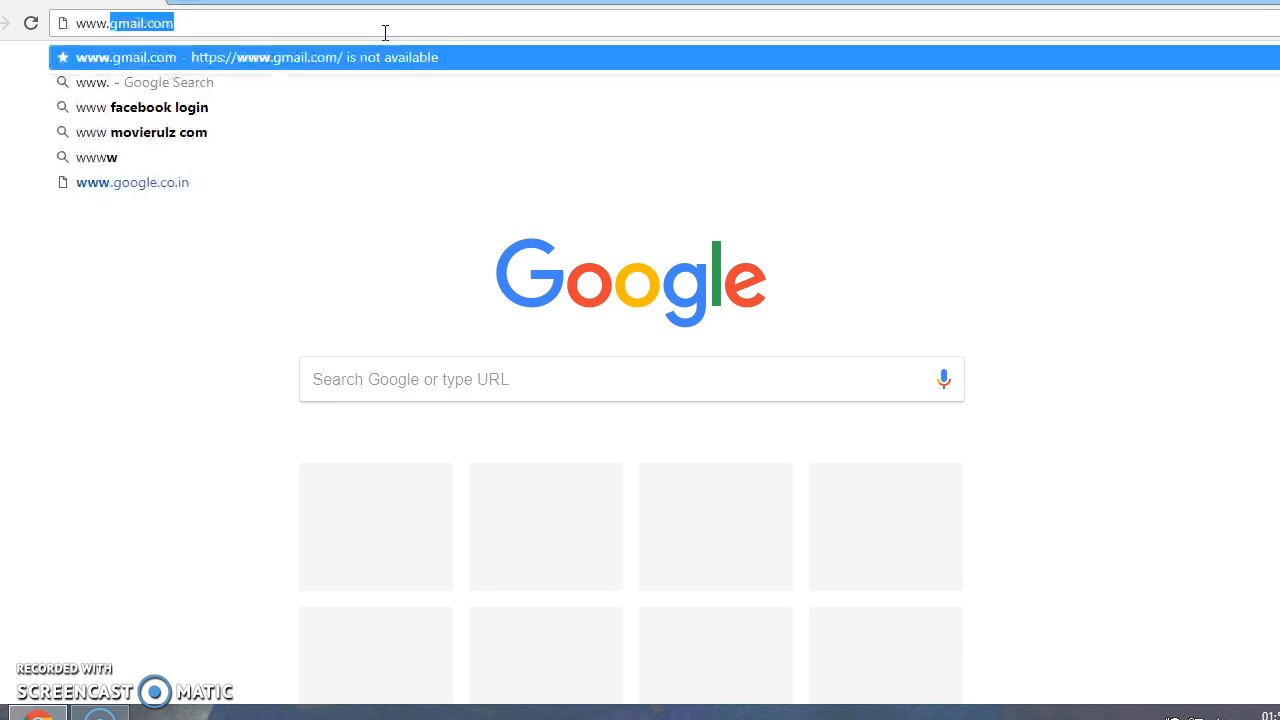
{"action": "type", "text": "wordpre"}
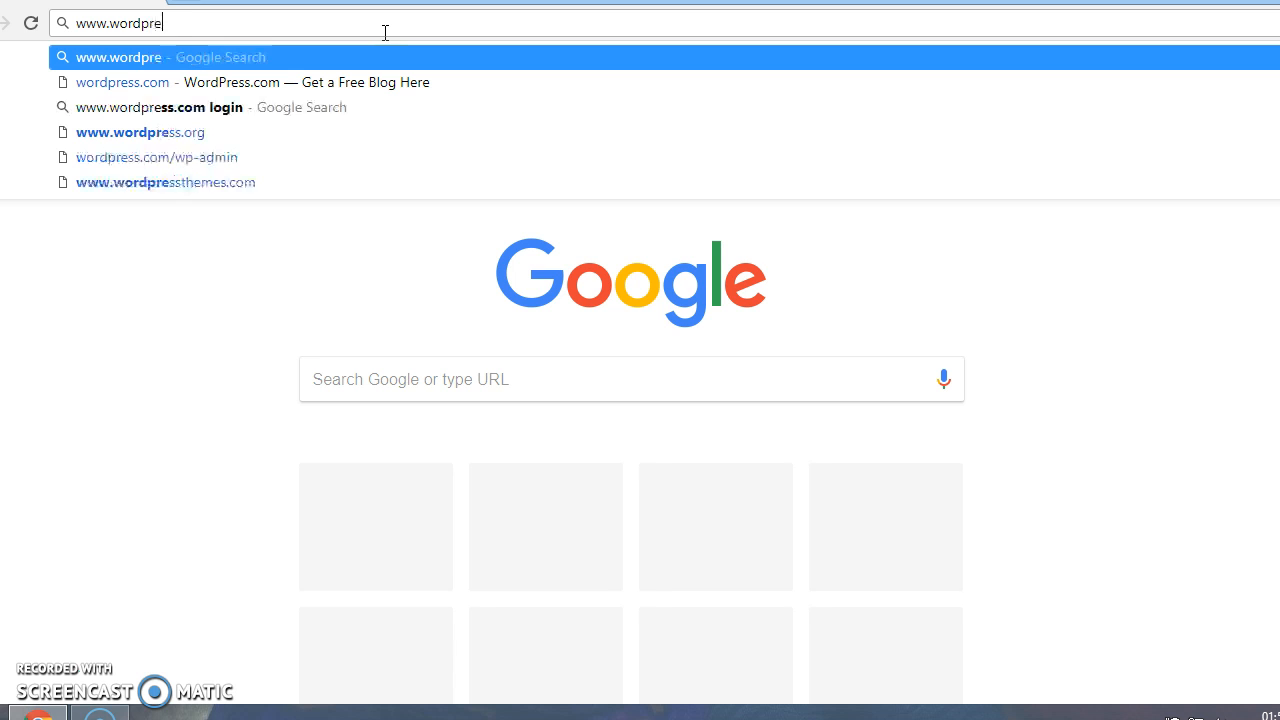
{"action": "type", "text": "ss.com"}
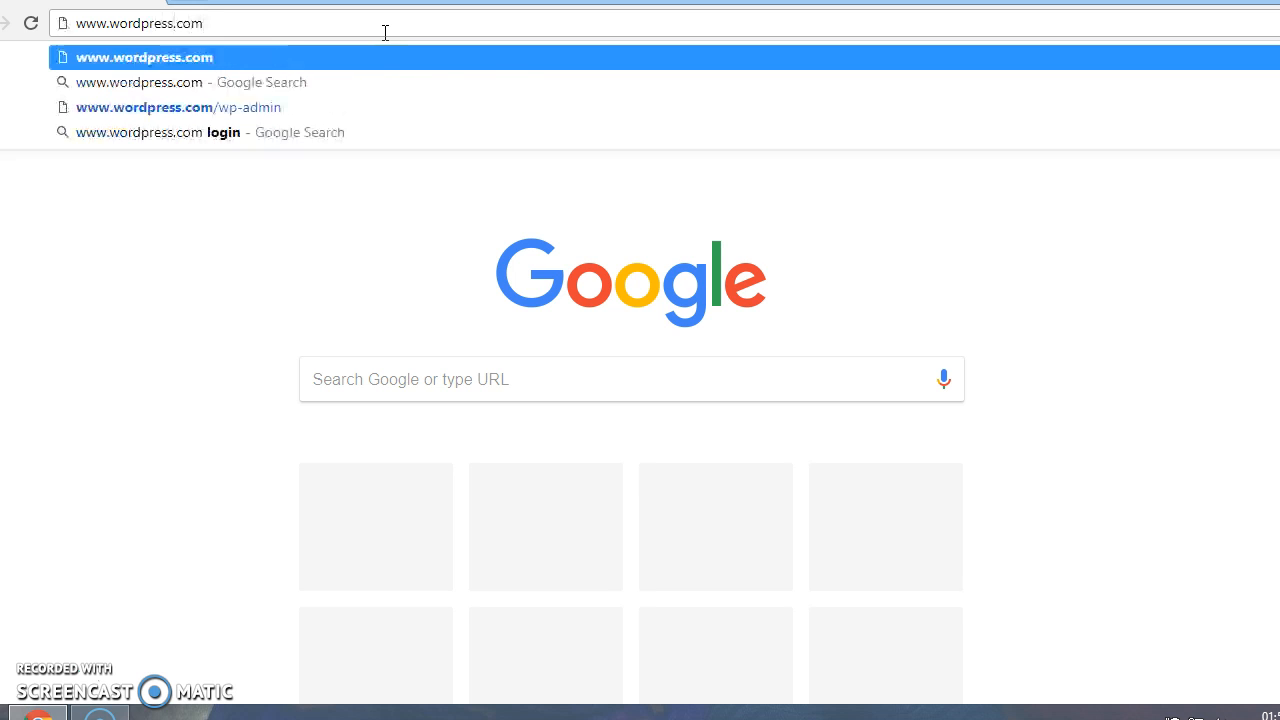
{"action": "key", "text": "Return"}
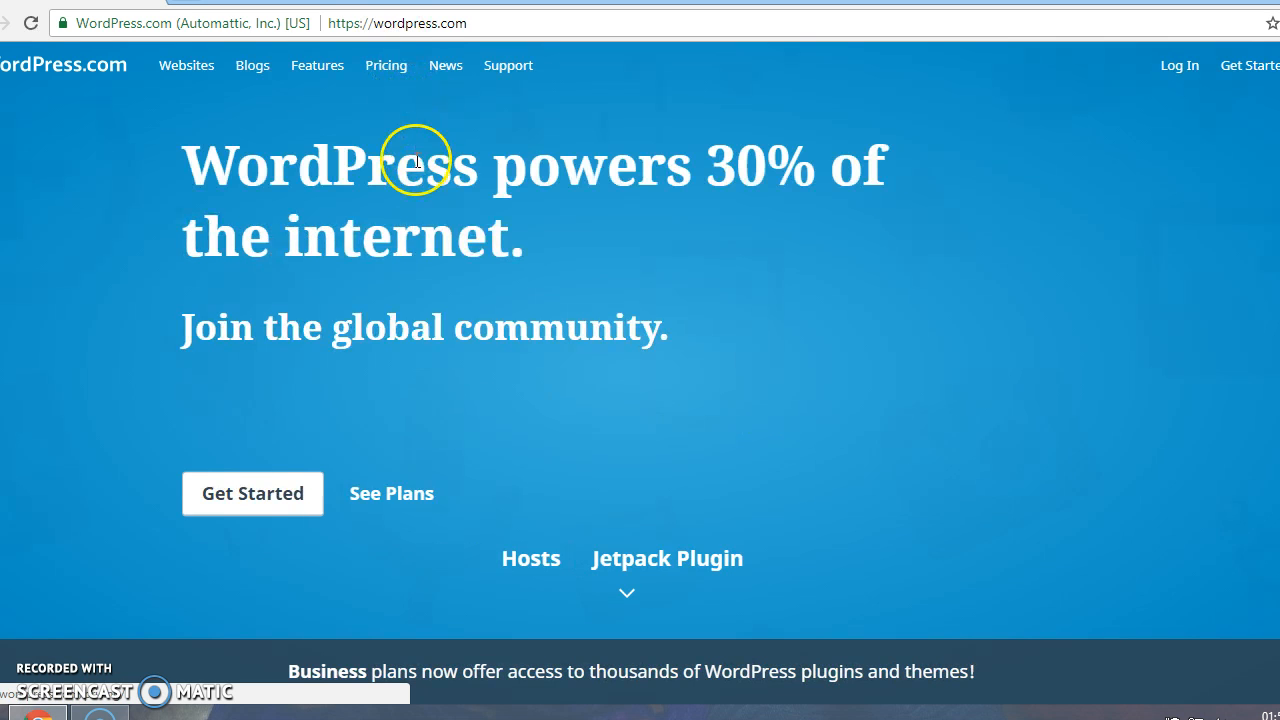
Start a new site named iitb with Education as its topic
{"action": "left_click", "coordinate": [249, 502]}
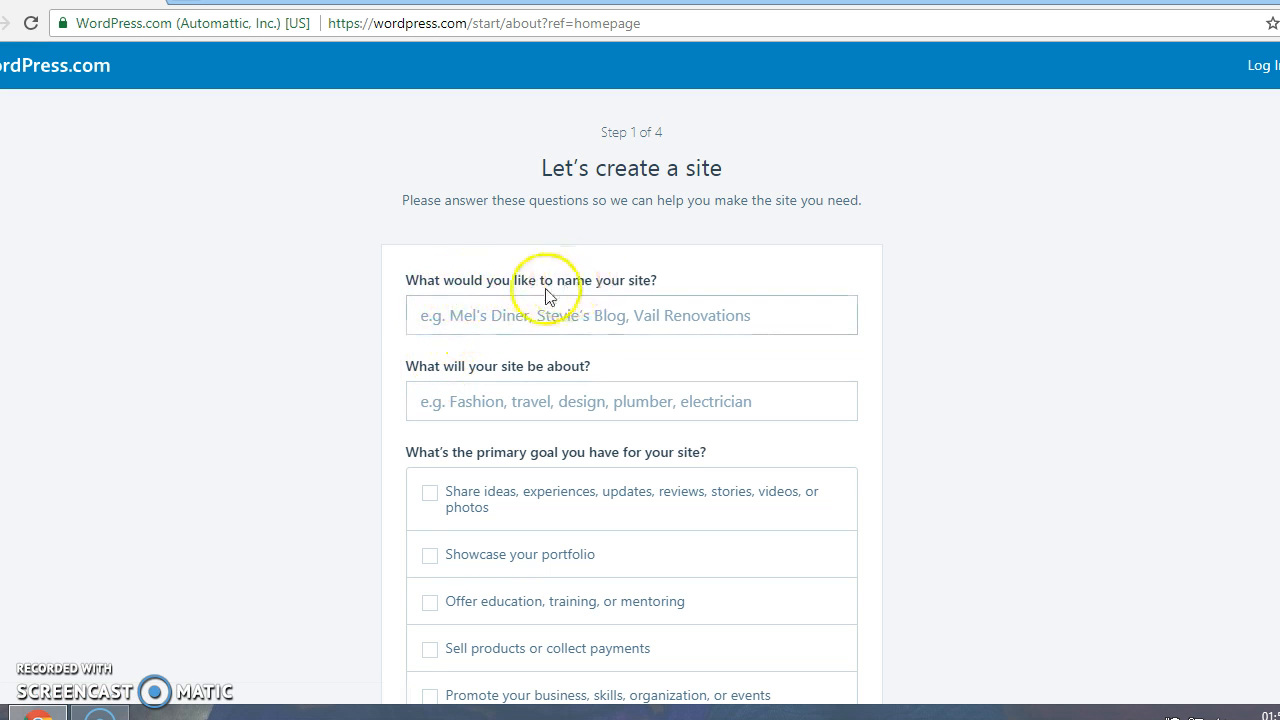
{"action": "left_click", "coordinate": [520, 310]}
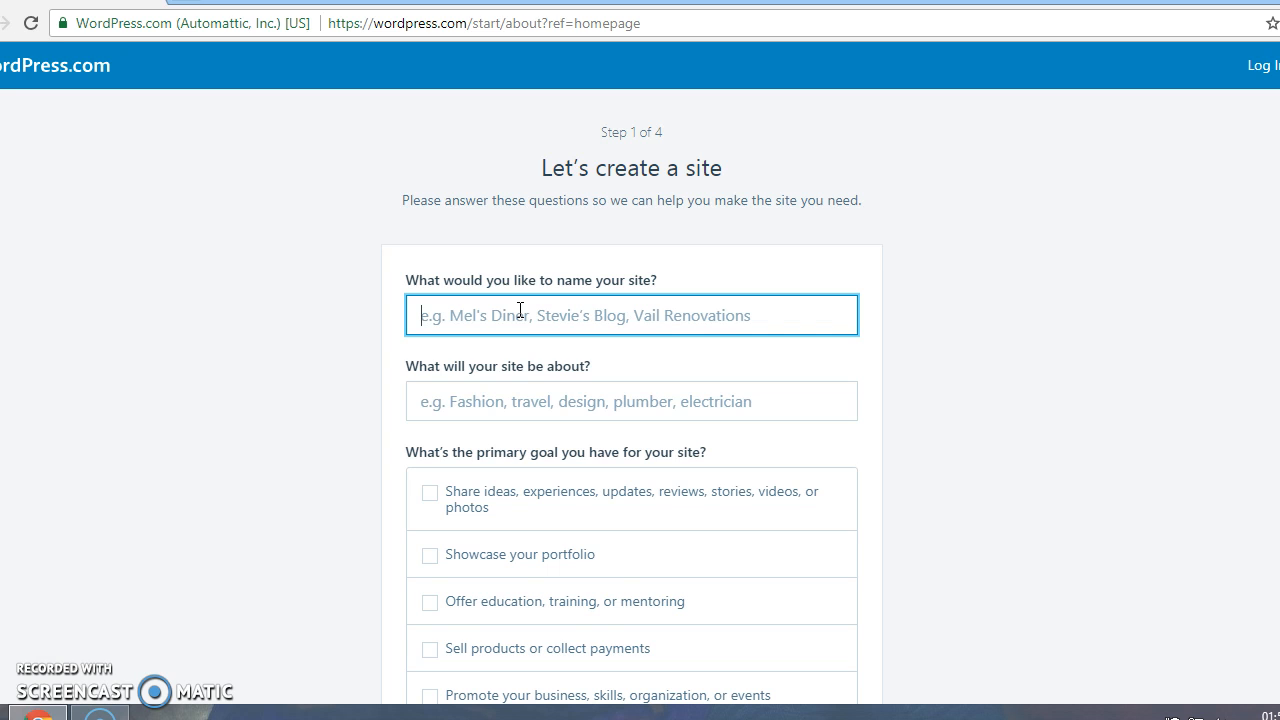
{"action": "type", "text": "iitb"}
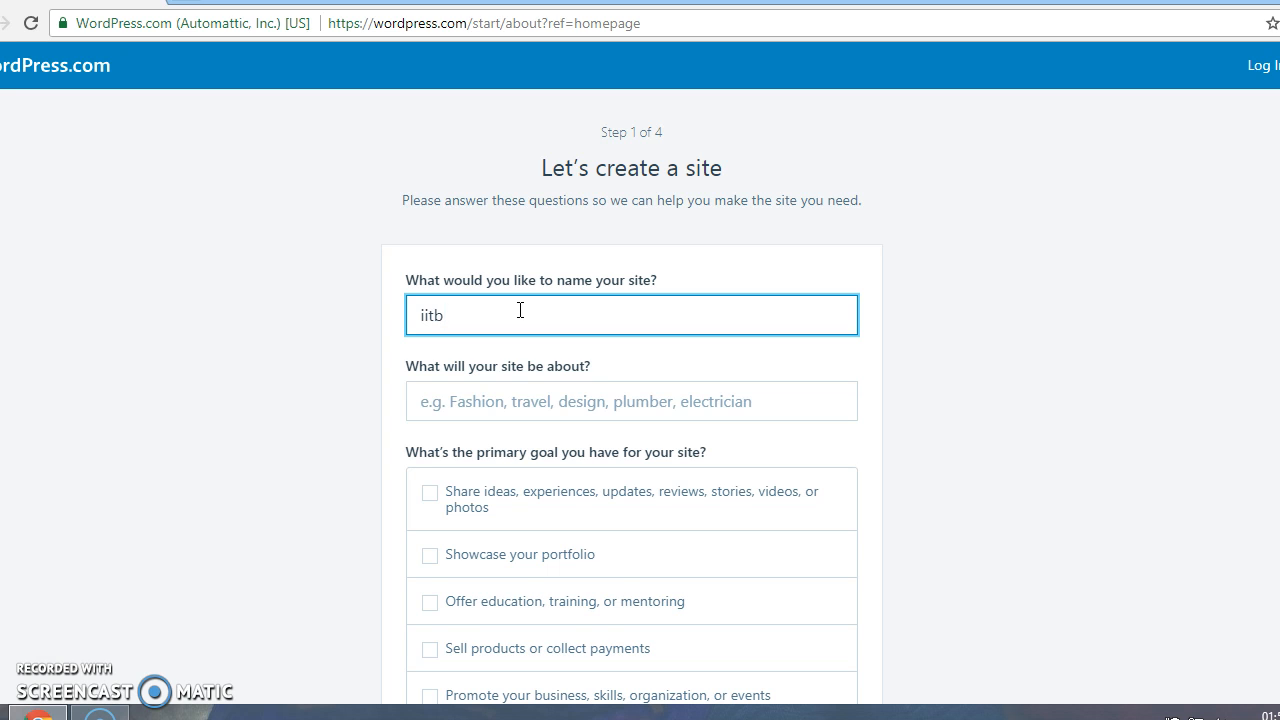
{"action": "left_click", "coordinate": [526, 398]}
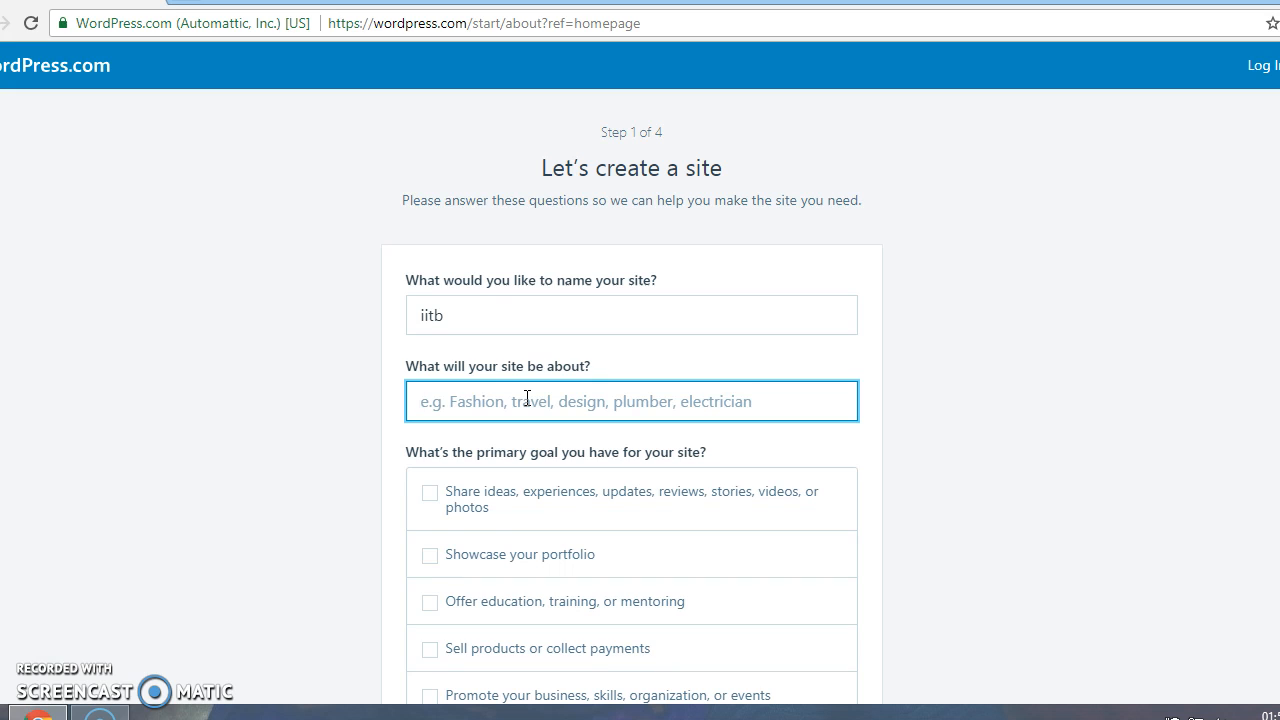
{"action": "type", "text": "educatio"}
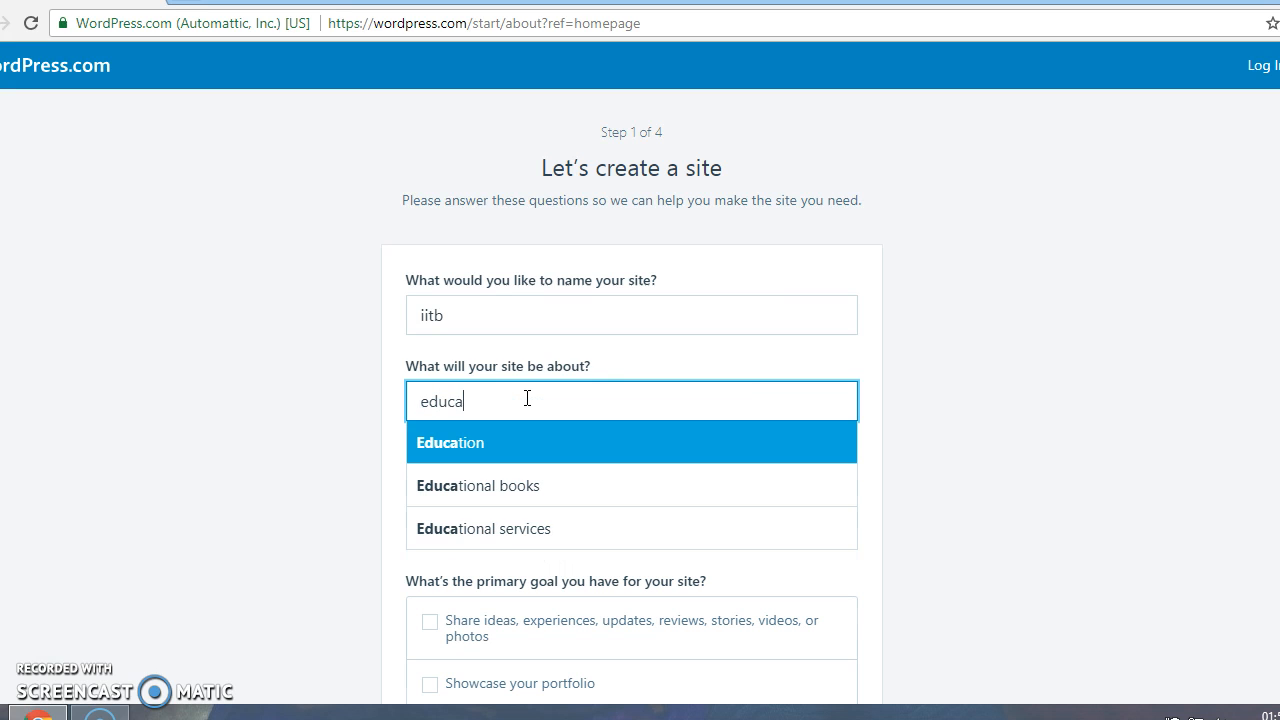
{"action": "left_click", "coordinate": [468, 449]}
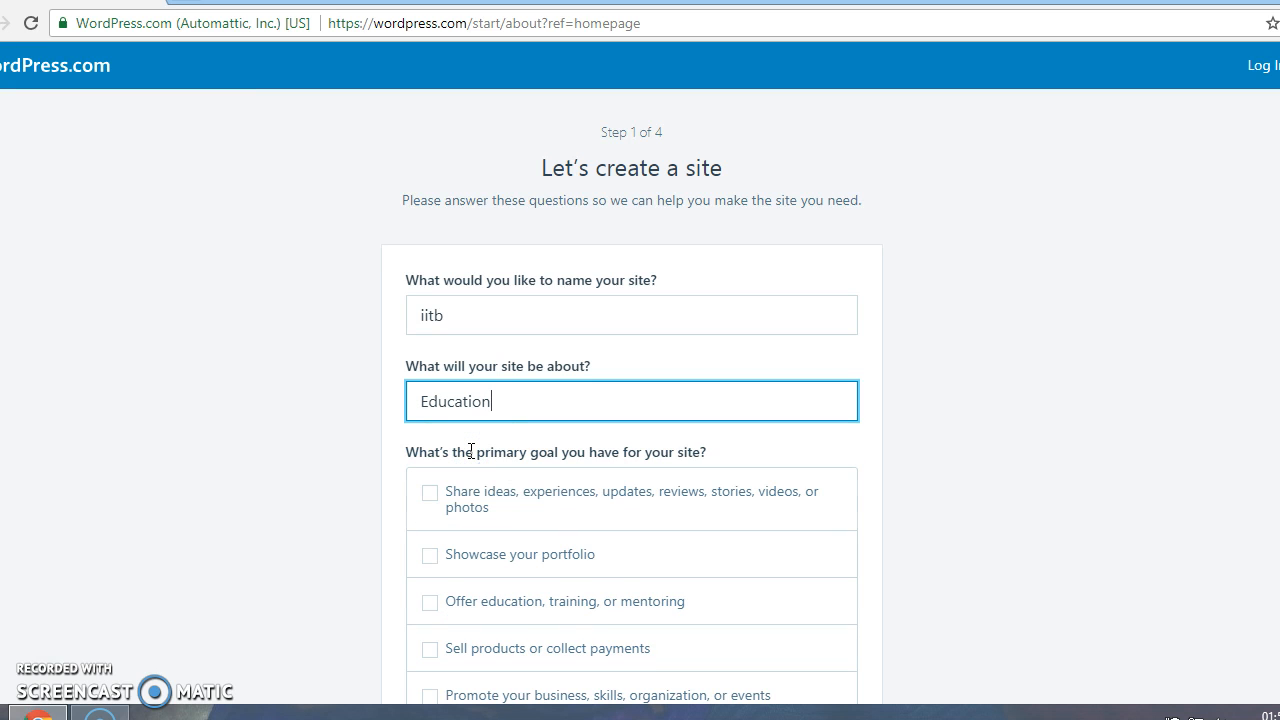
Choose sharing ideas as the goal and comfort level 1, then continue
{"action": "left_click", "coordinate": [427, 497]}
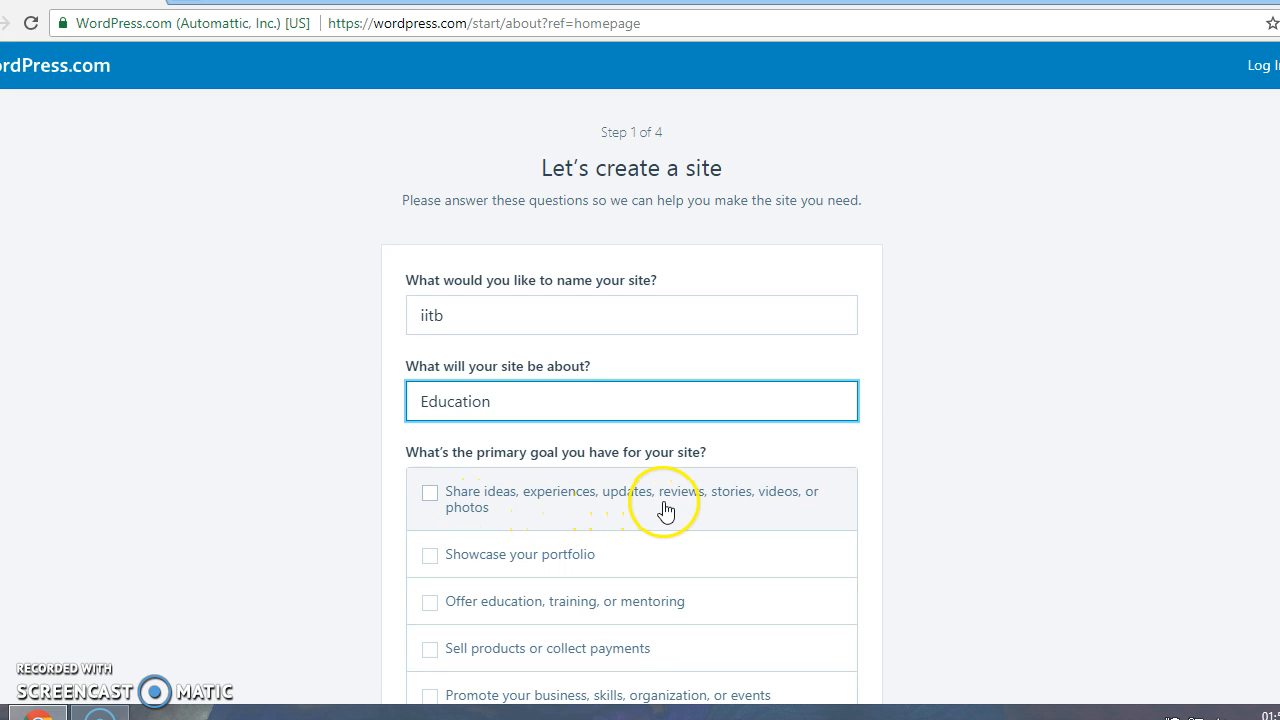
{"action": "left_click", "coordinate": [430, 495]}
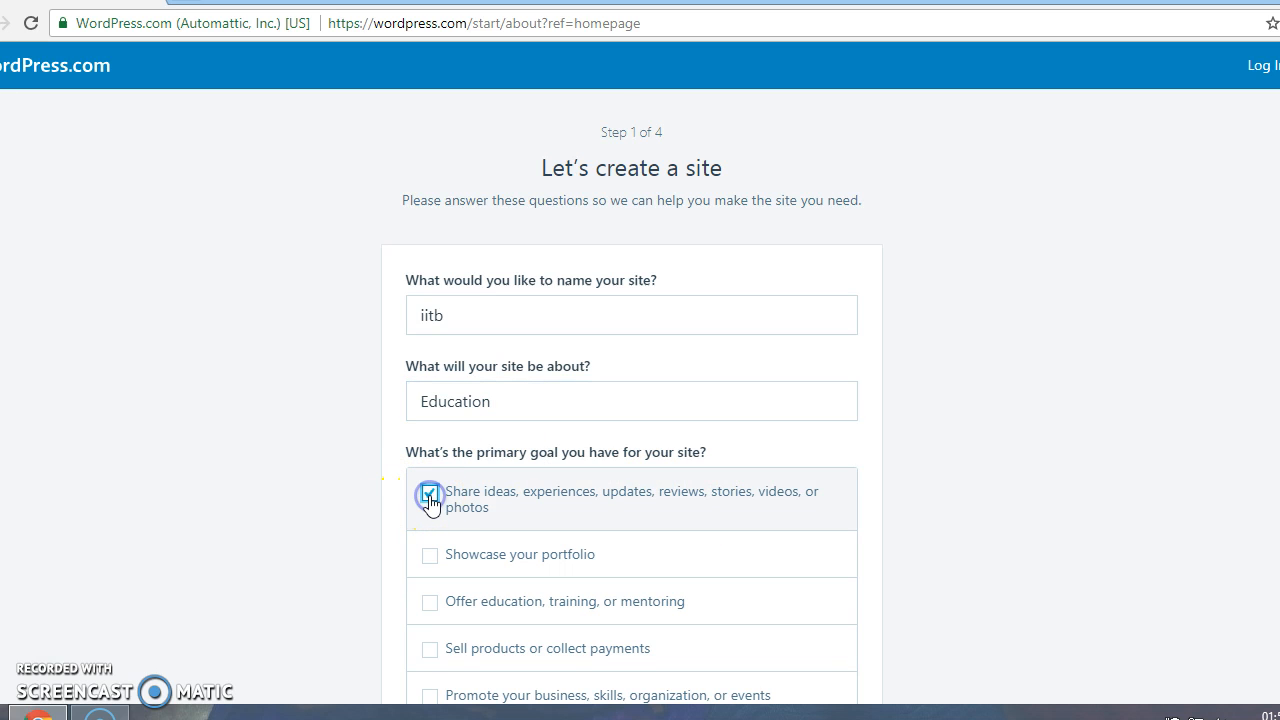
{"action": "scroll", "coordinate": [431, 503], "scroll_direction": "down", "scroll_amount": 2}
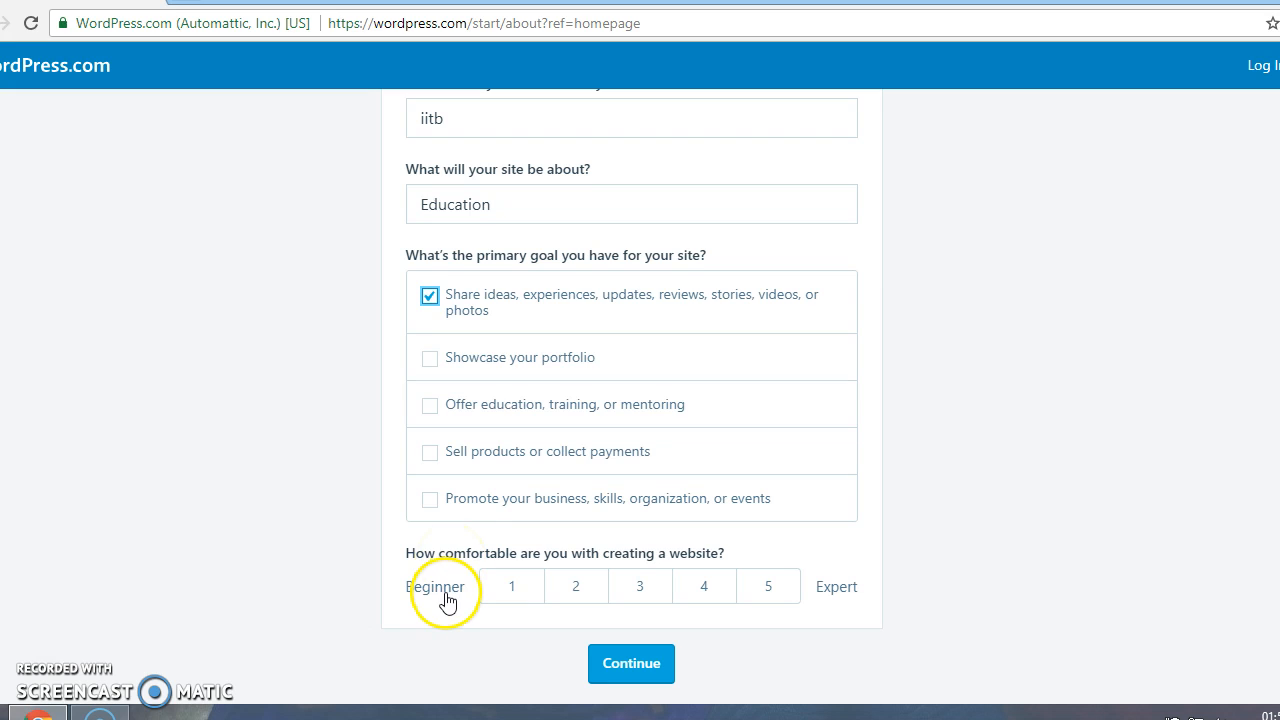
{"action": "left_click", "coordinate": [500, 590]}
{"action": "left_click", "coordinate": [630, 672]}
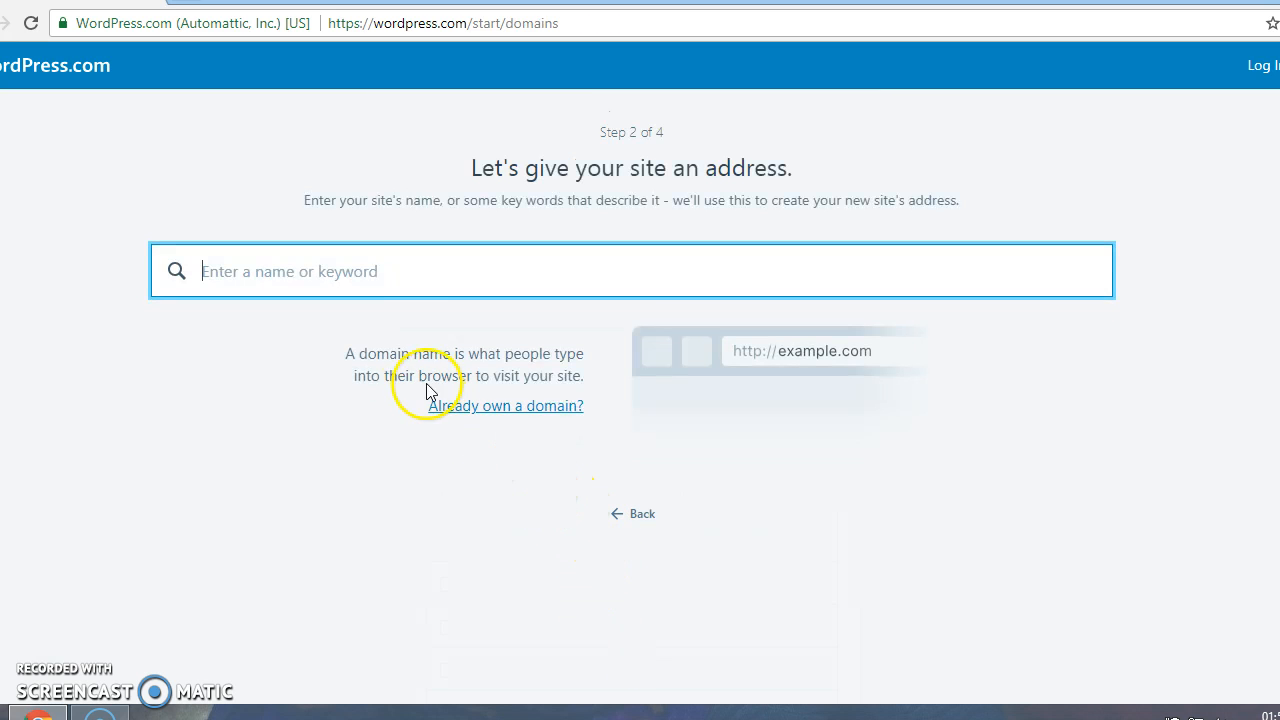
Search iitb and select the free iitb421072852.wordpress.com address to reach the plans
{"action": "left_click", "coordinate": [424, 280]}
{"action": "type", "text": "iitb"}
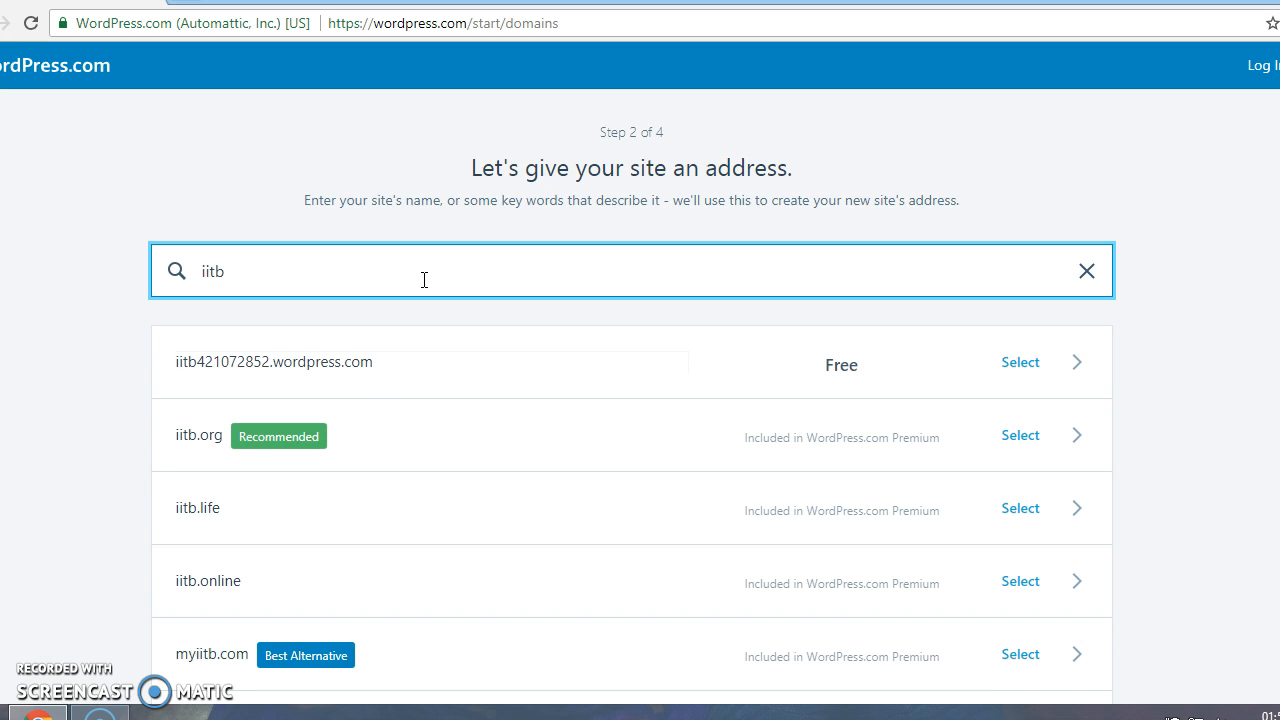
{"action": "left_click", "coordinate": [362, 365]}
{"action": "left_click", "coordinate": [345, 372]}
{"action": "scroll", "coordinate": [345, 378], "scroll_direction": "down", "scroll_amount": 2}
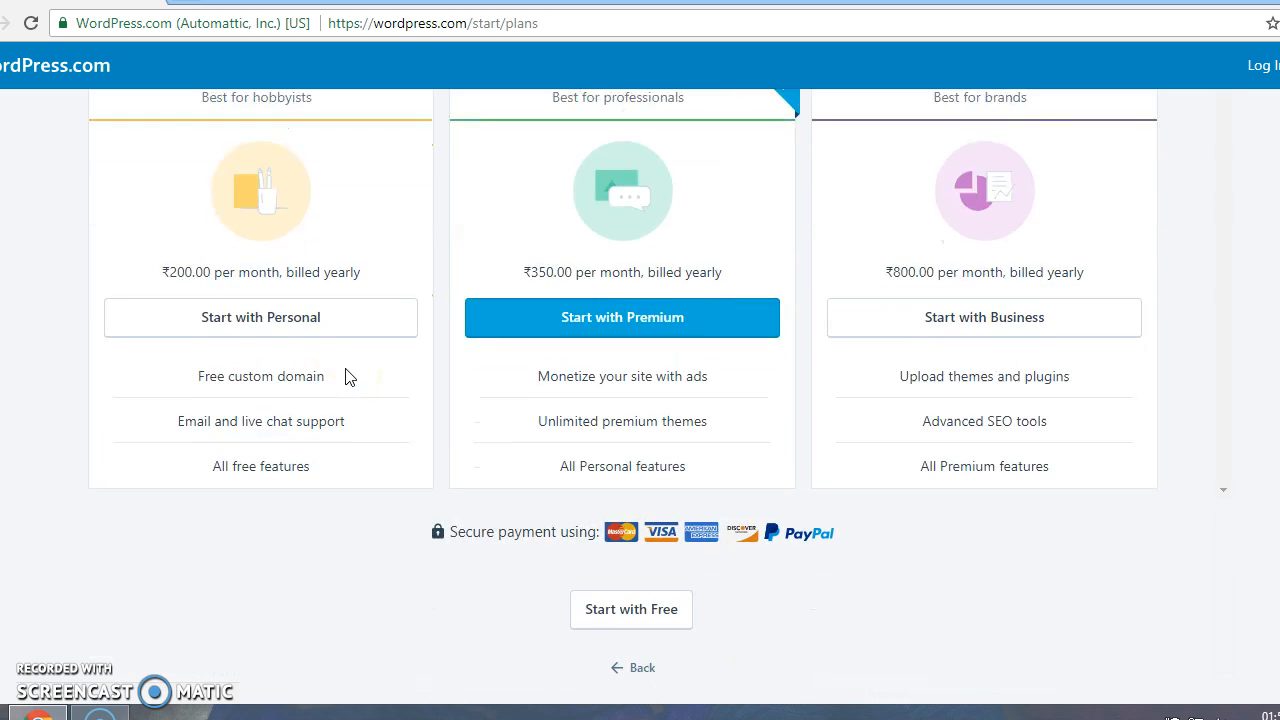
Continue with the free plan, enter the account e-mail, then switch to Log In
{"action": "left_click", "coordinate": [635, 618]}
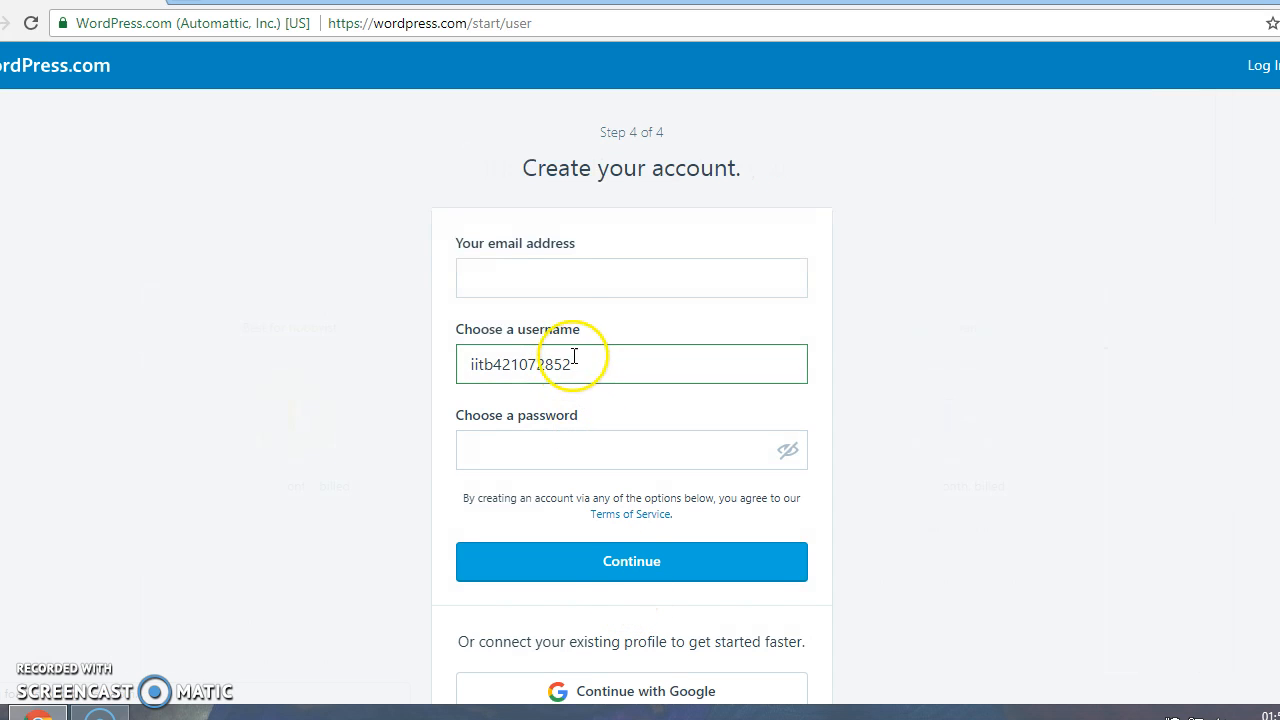
{"action": "left_click", "coordinate": [558, 272]}
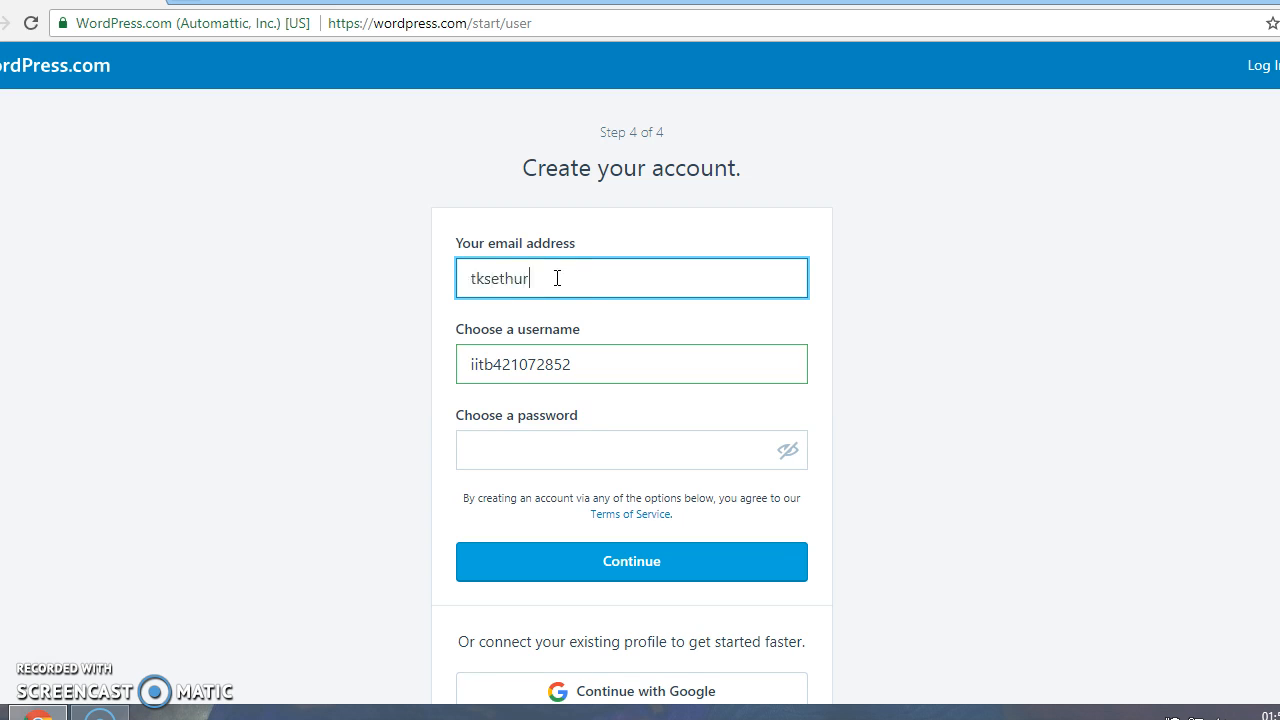
{"action": "key", "text": "Return"}
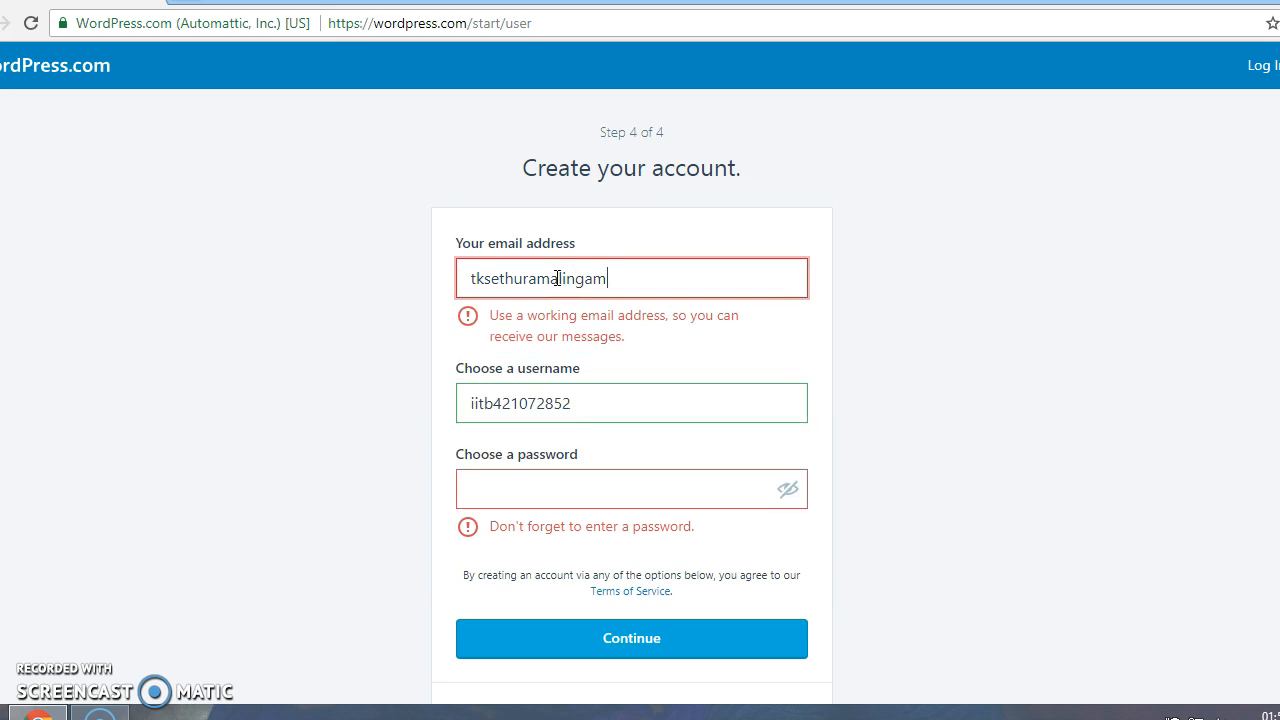
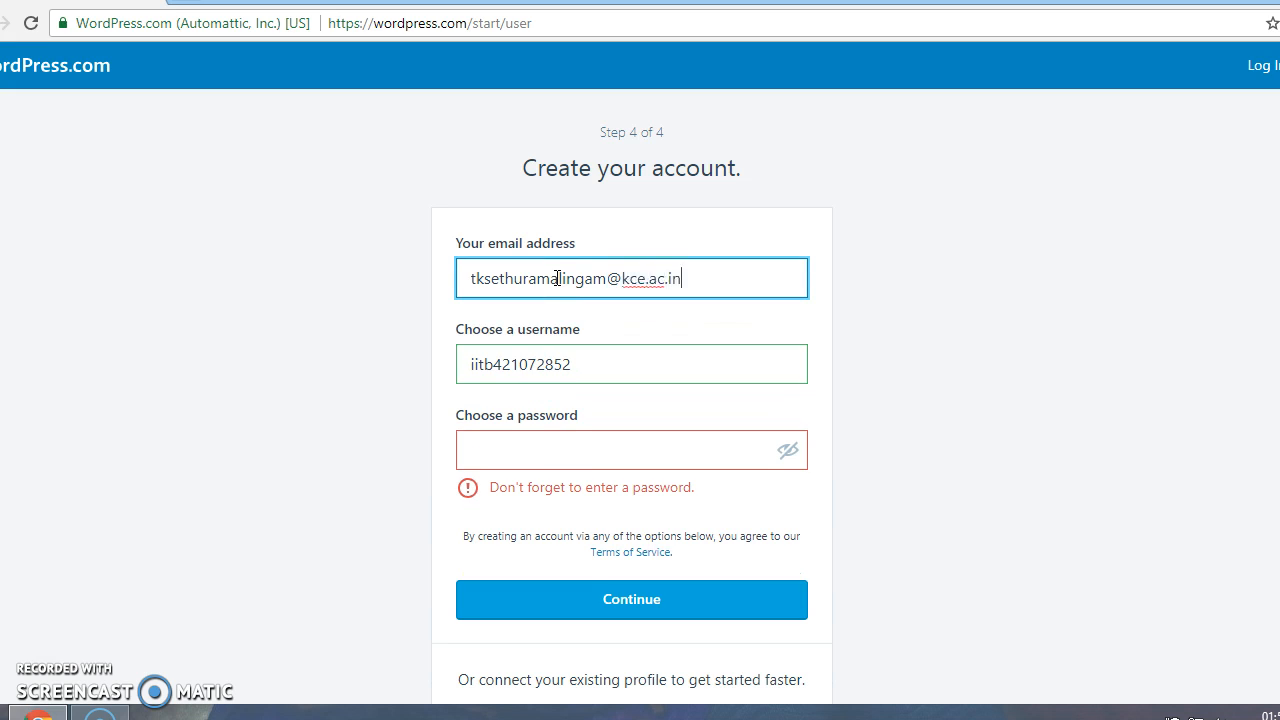
{"action": "left_click", "coordinate": [551, 457]}
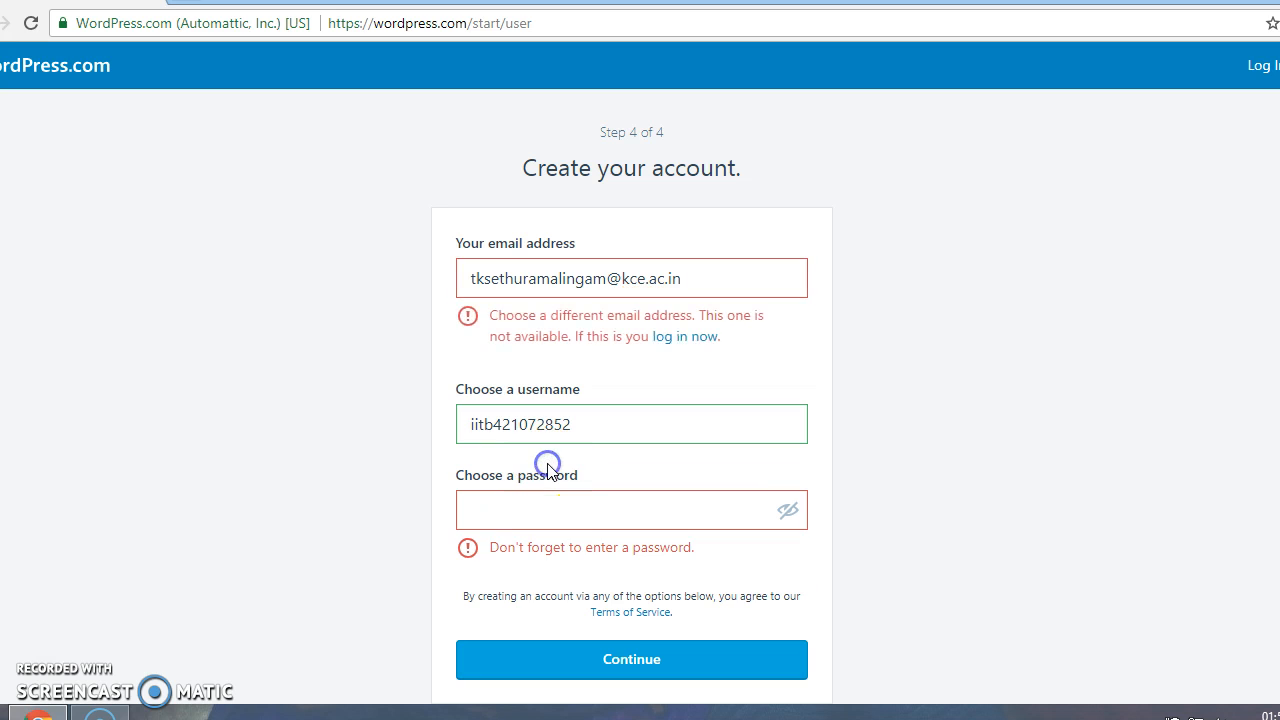
{"action": "left_click", "coordinate": [533, 502]}
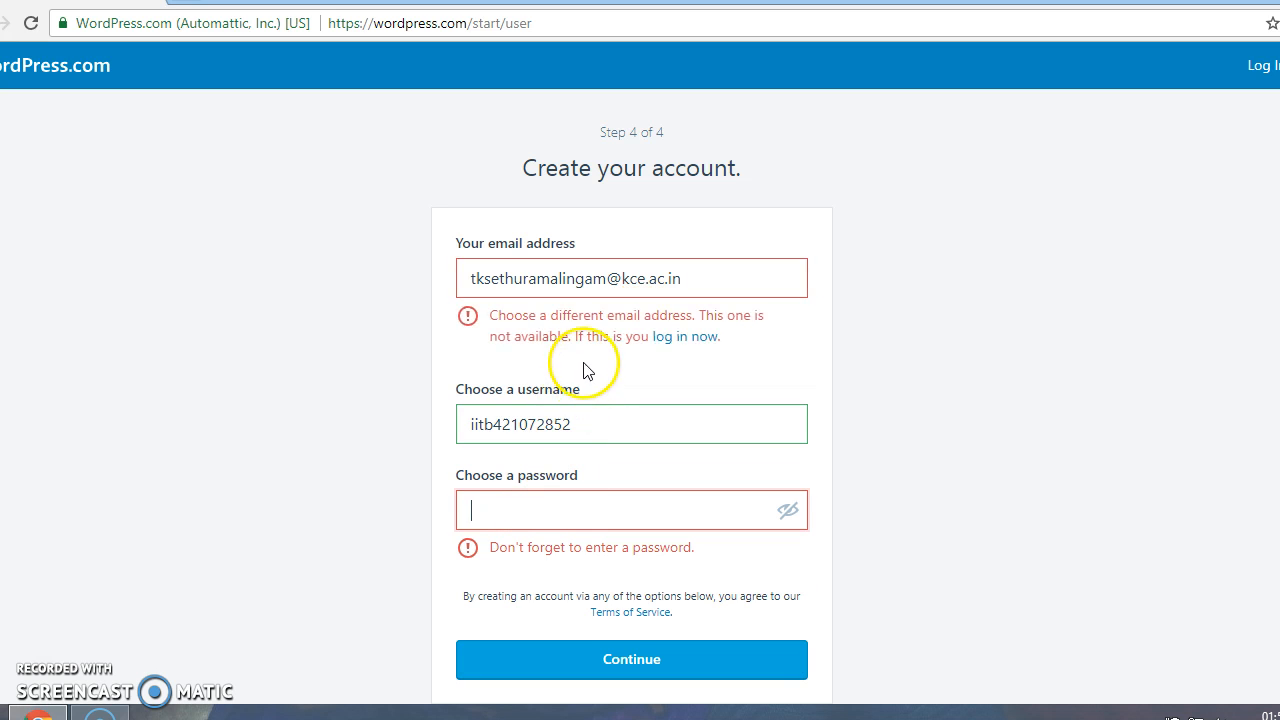
{"action": "left_click", "coordinate": [1266, 65]}
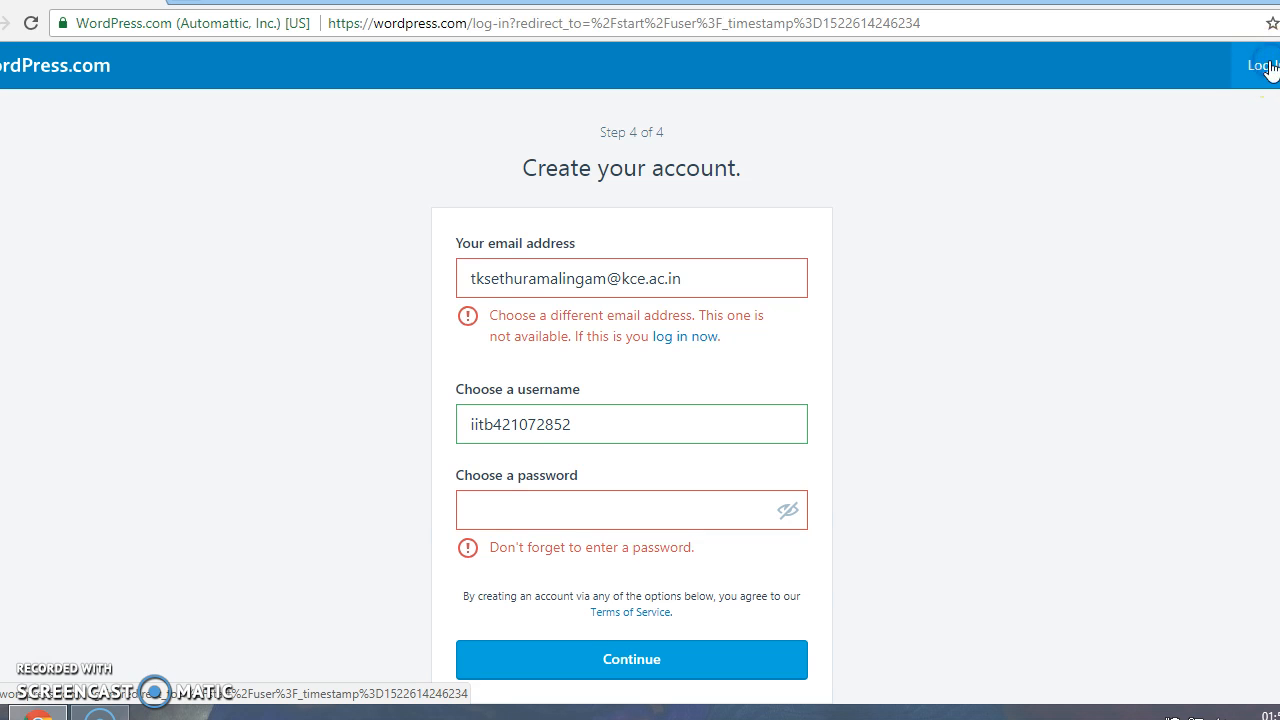
Sign in to the existing account with its e-mail address and password
{"action": "left_click", "coordinate": [618, 260]}
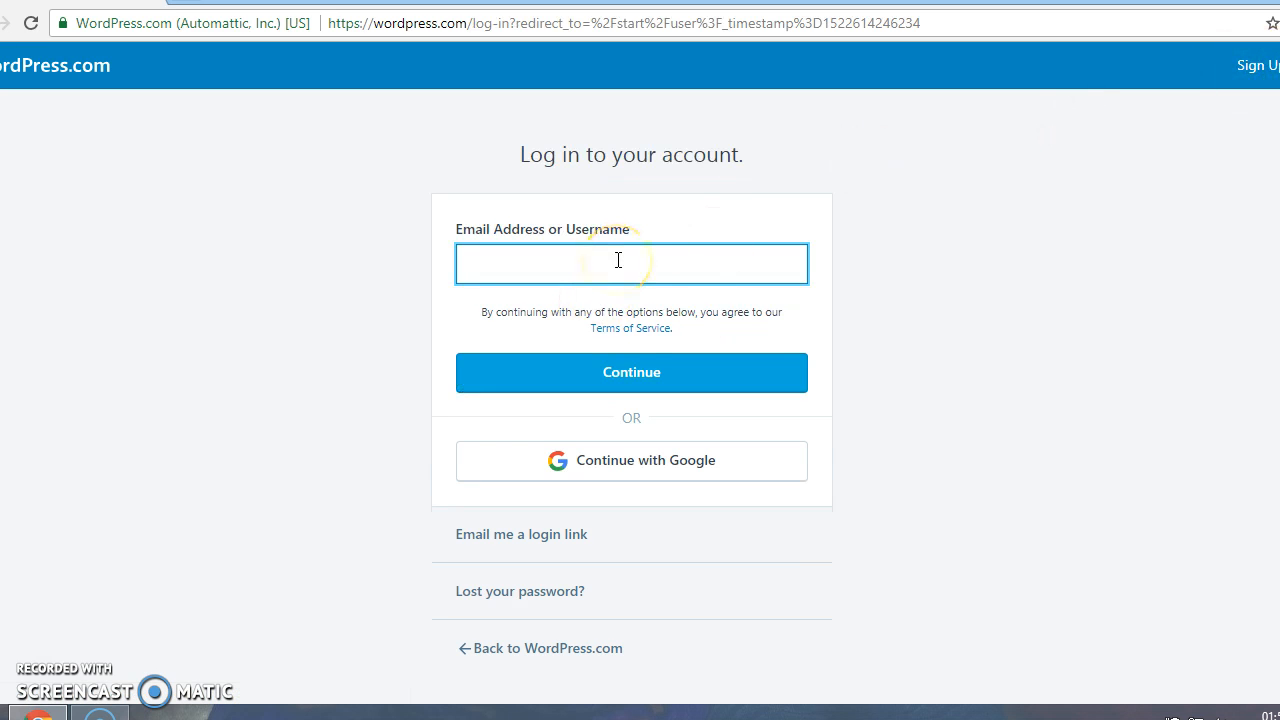
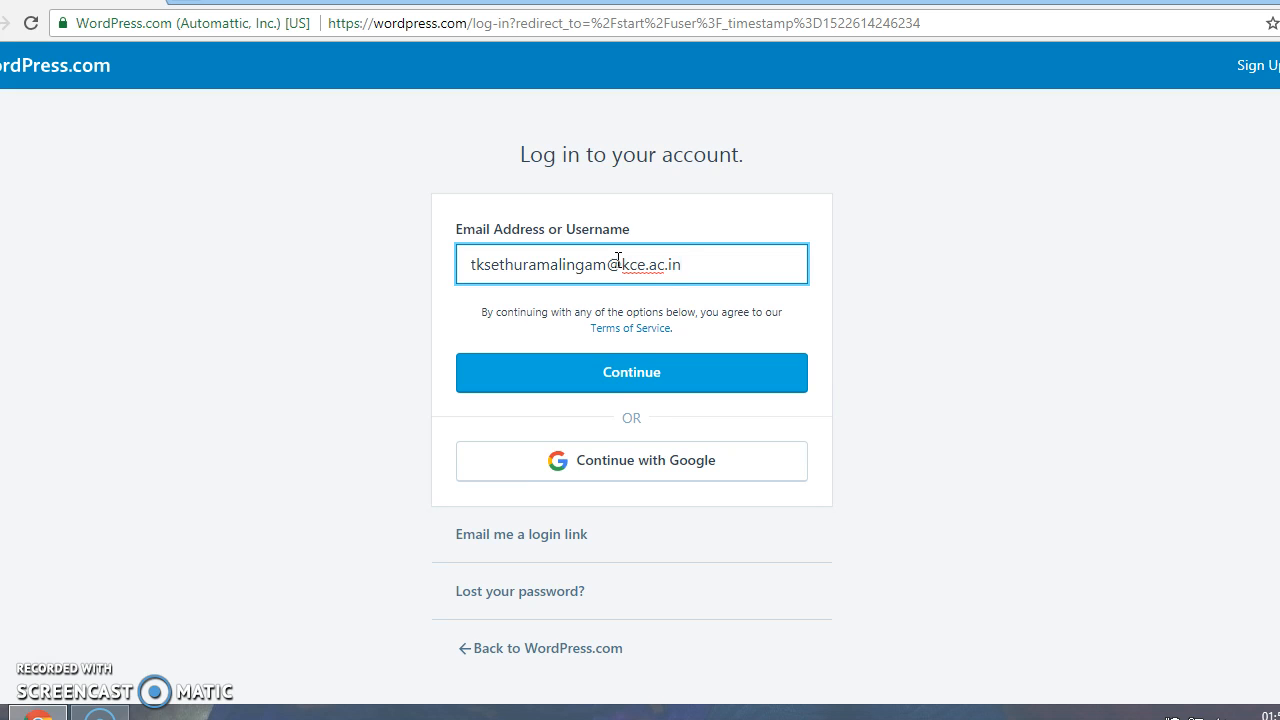
{"action": "left_click", "coordinate": [606, 364]}
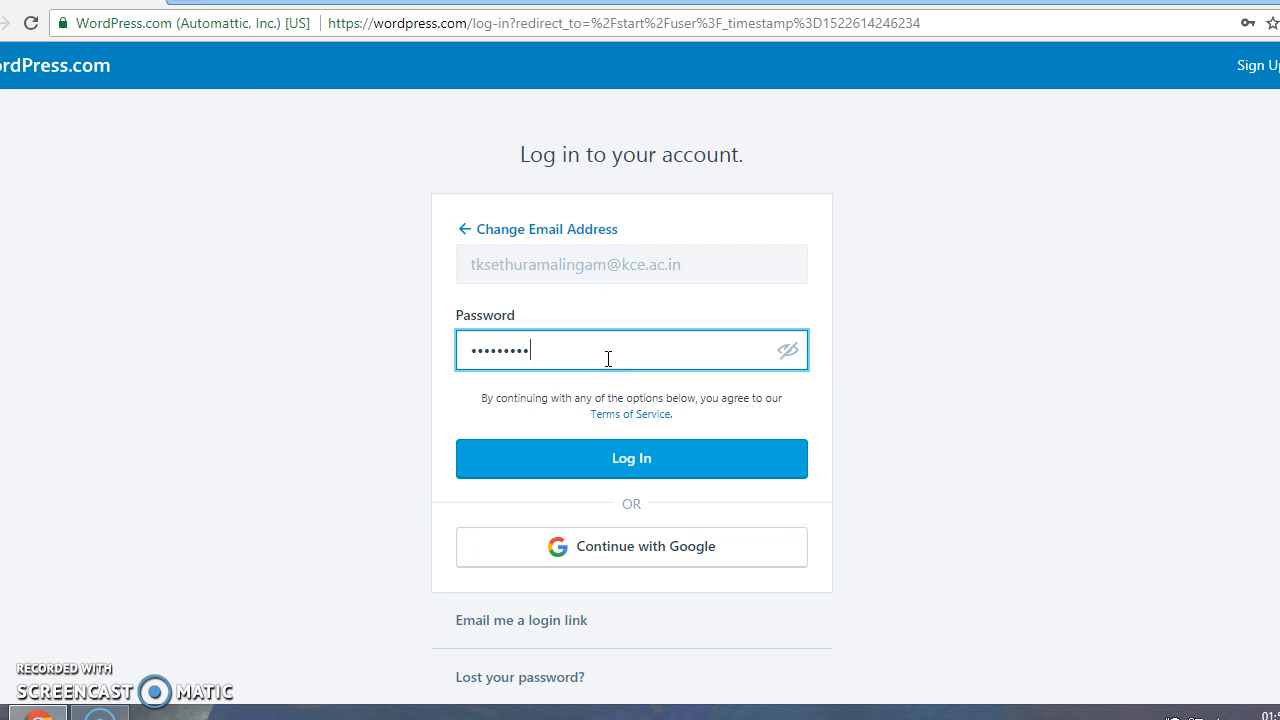
{"action": "left_click", "coordinate": [619, 458]}
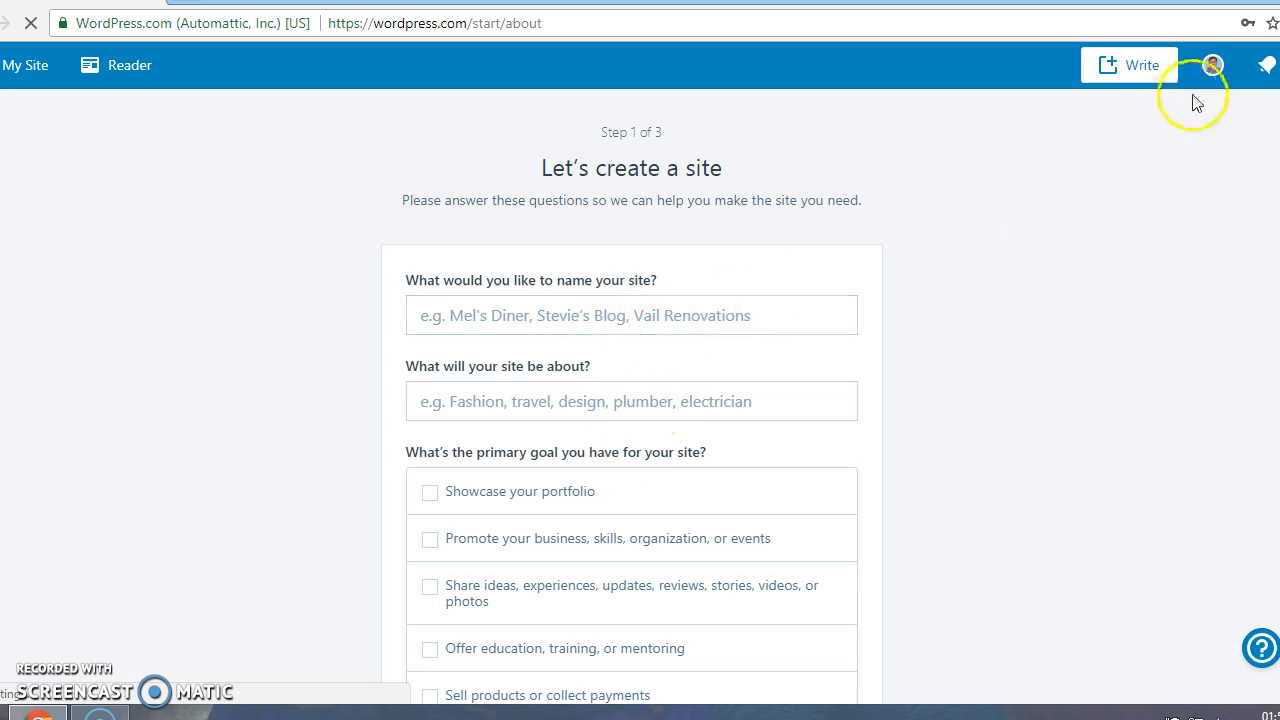
View the account's My Profile page, then go to the site's Stats
{"action": "left_click", "coordinate": [1211, 65]}
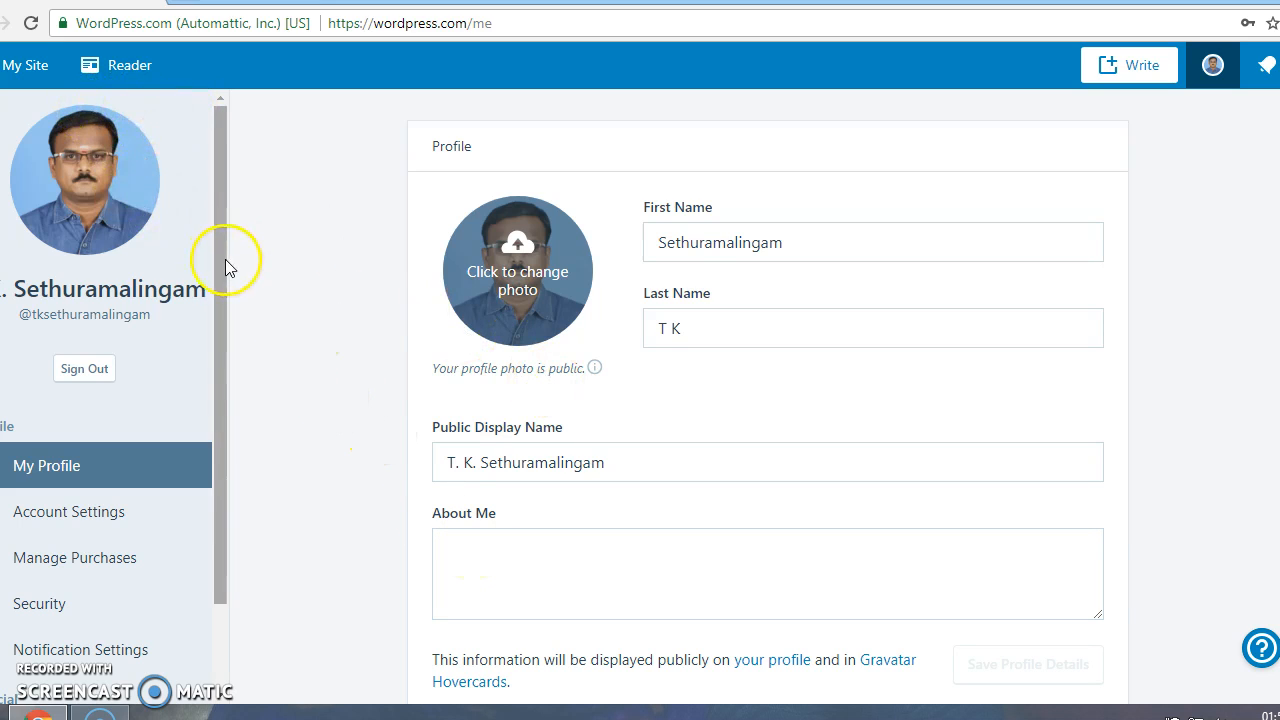
{"action": "left_click", "coordinate": [22, 72]}
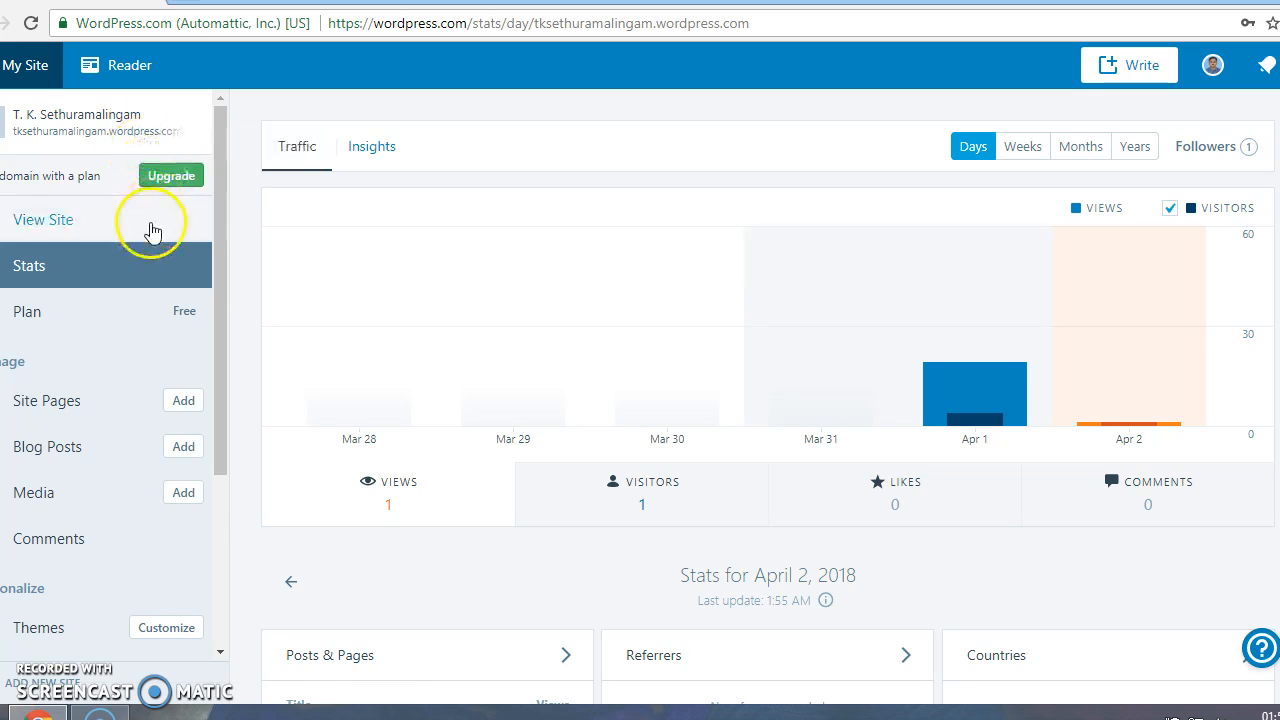
Preview the site and browse its NPTEL, About Me, Research and Contact info pages
{"action": "left_click", "coordinate": [55, 222]}
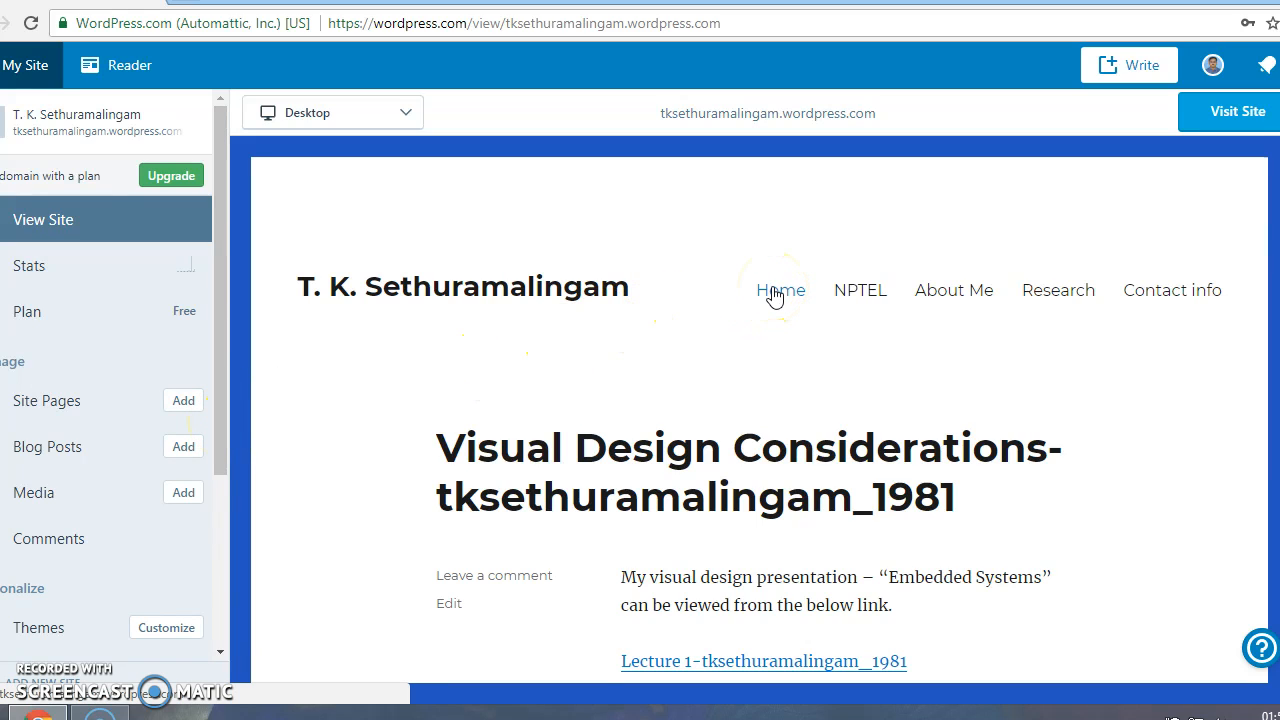
{"action": "left_click", "coordinate": [849, 292]}
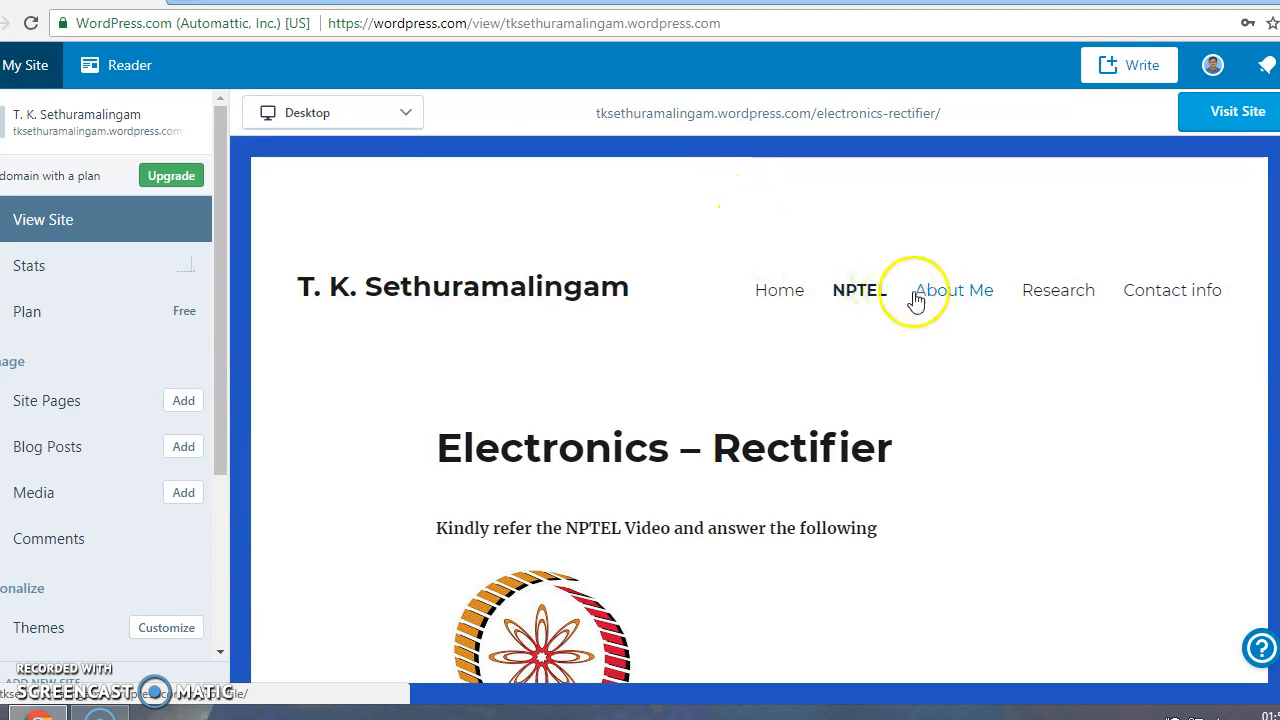
{"action": "scroll", "coordinate": [849, 418], "scroll_direction": "down", "scroll_amount": 5}
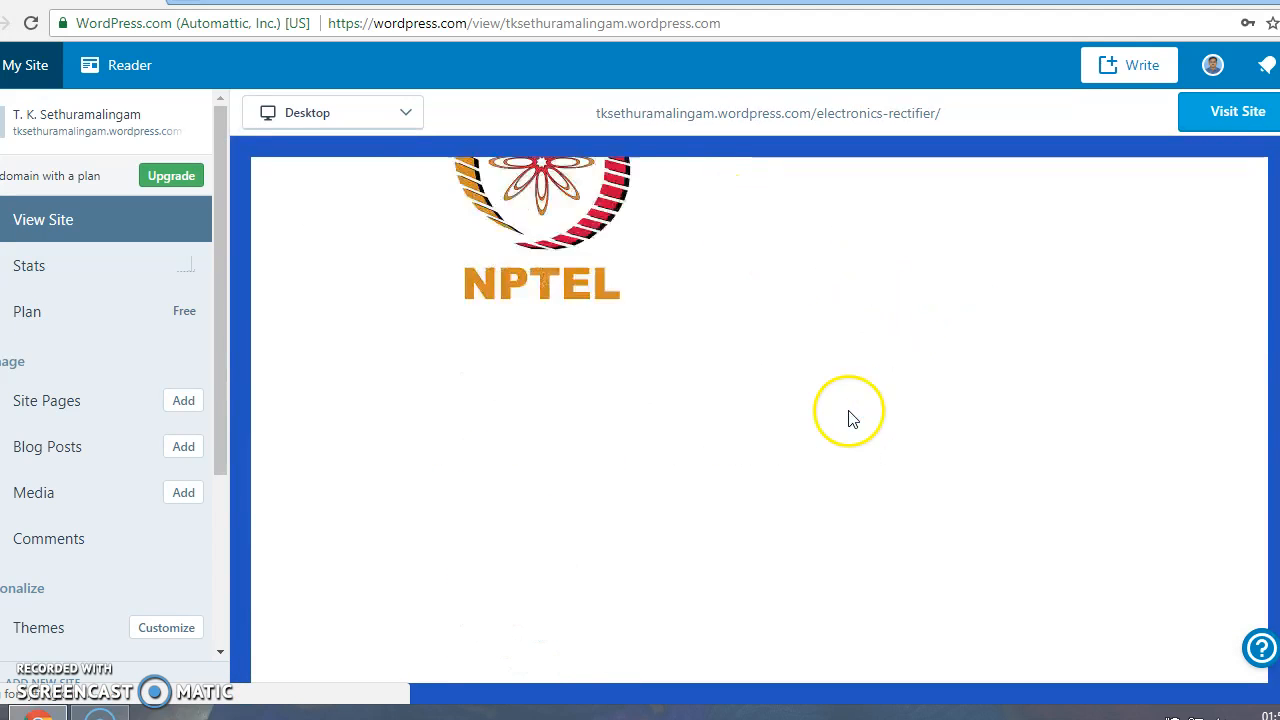
{"action": "scroll", "coordinate": [849, 418], "scroll_direction": "up", "scroll_amount": 5}
{"action": "left_click", "coordinate": [970, 290]}
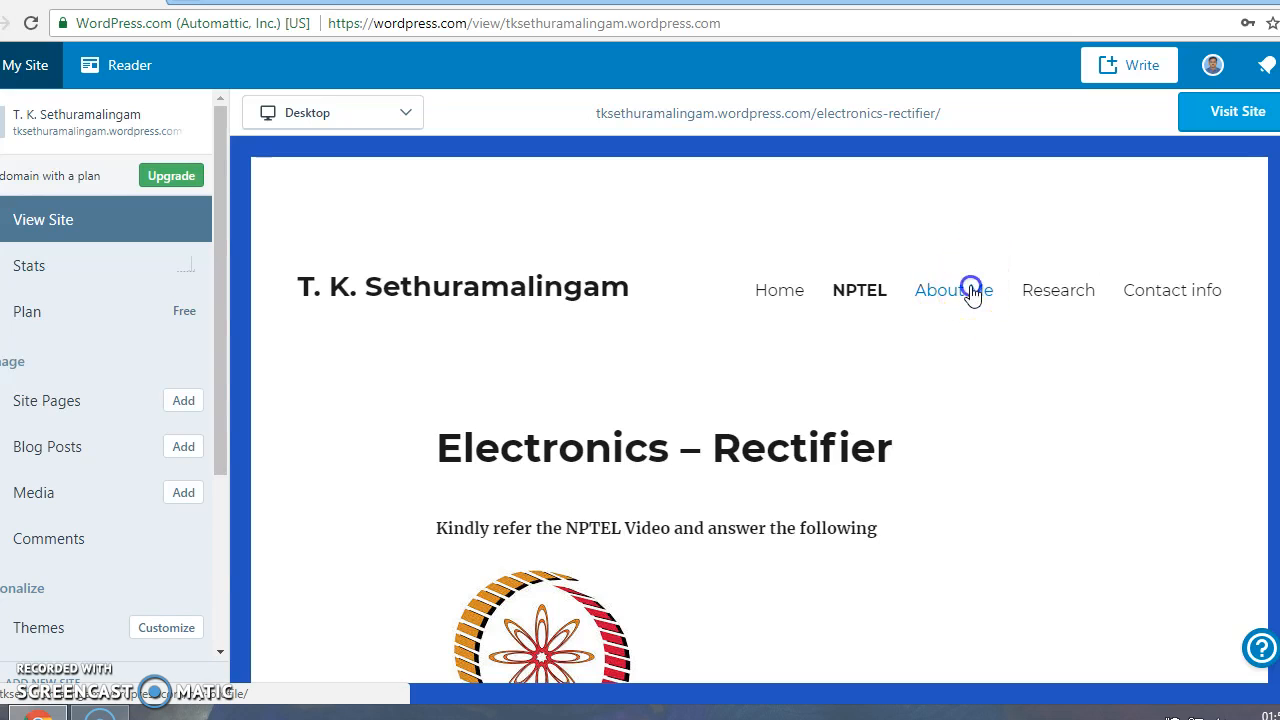
{"action": "scroll", "coordinate": [922, 322], "scroll_direction": "down", "scroll_amount": 3}
{"action": "scroll", "coordinate": [922, 322], "scroll_direction": "up", "scroll_amount": 5}
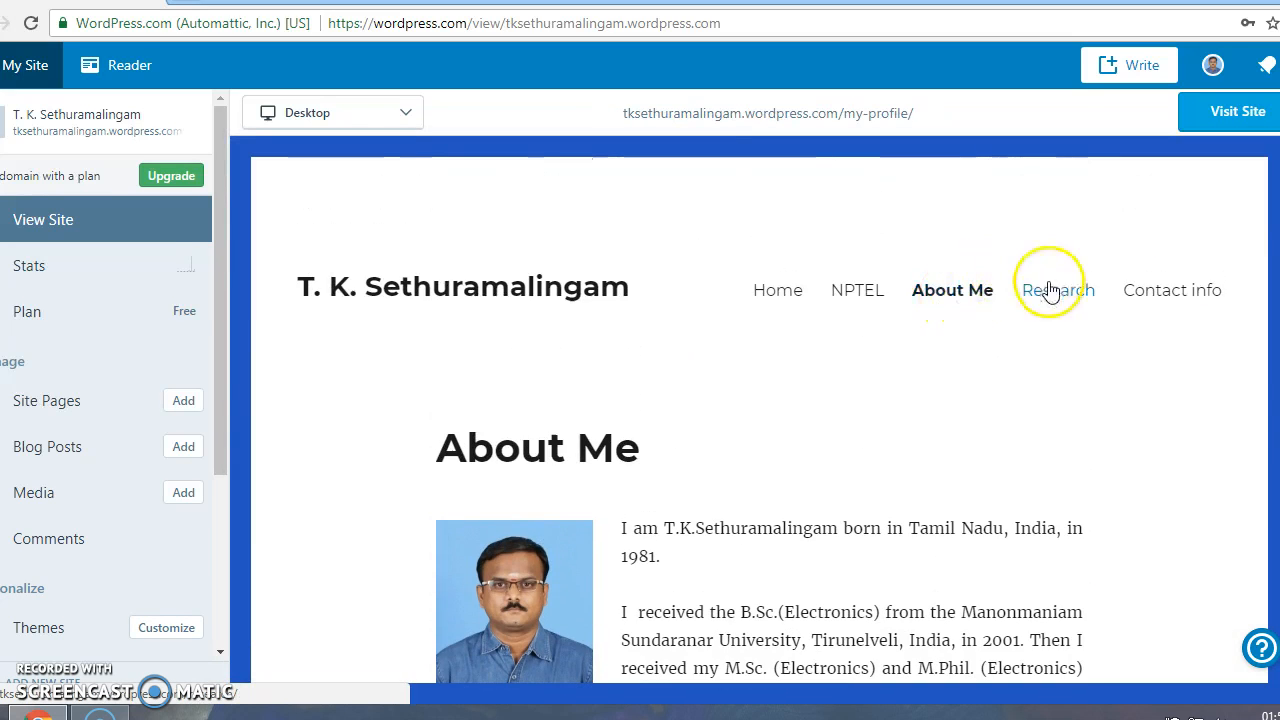
{"action": "left_click", "coordinate": [1046, 292]}
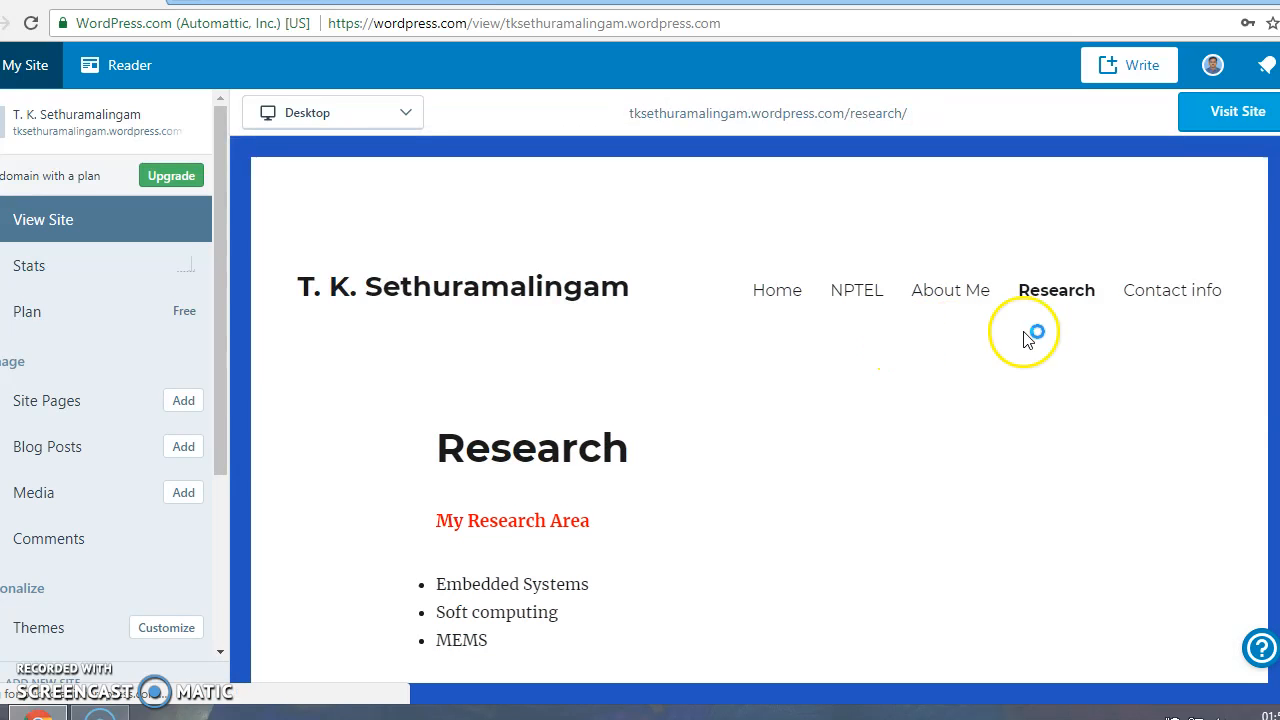
{"action": "left_click", "coordinate": [1152, 292]}
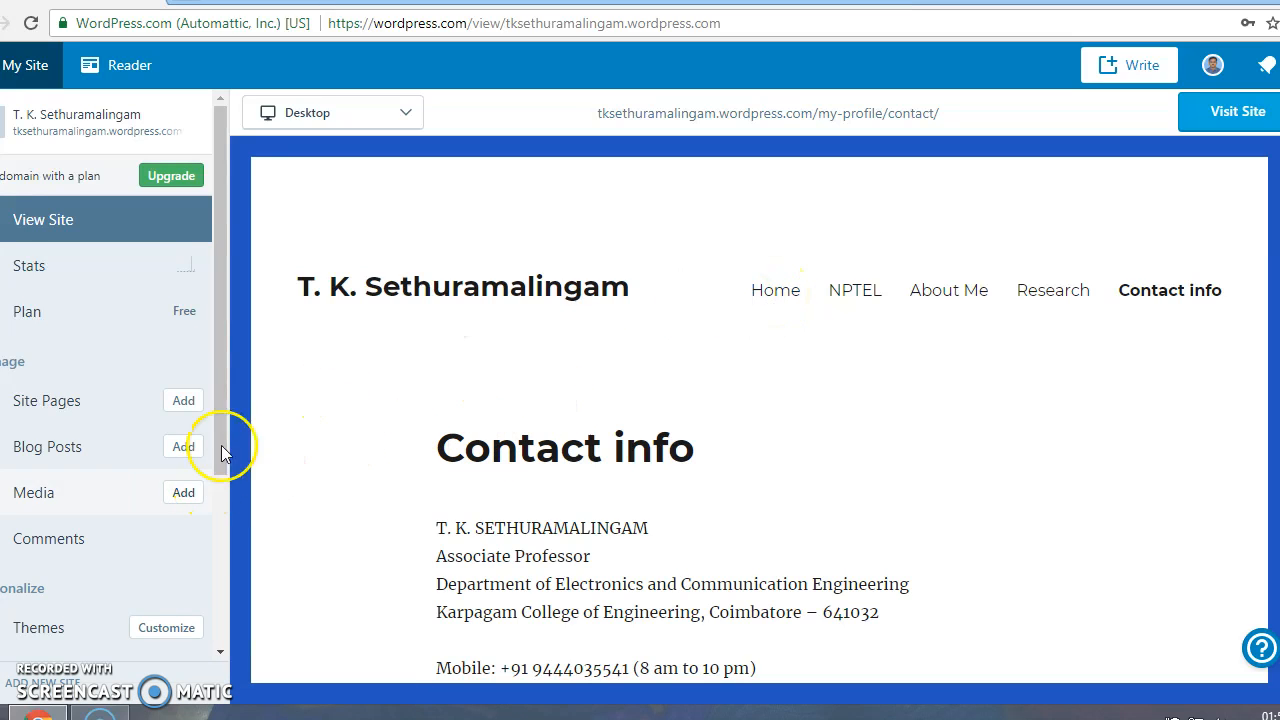
{"action": "left_click_drag", "start_coordinate": [214, 362], "coordinate": [214, 500]}
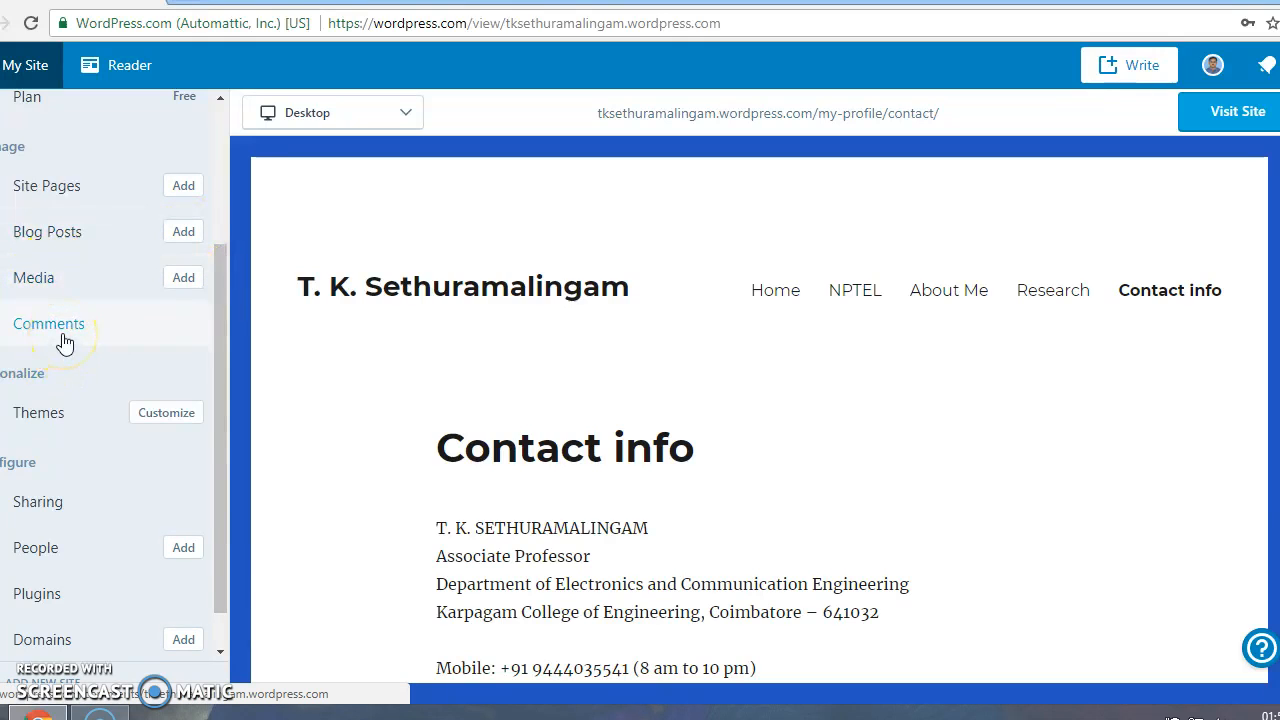
Open the theme Customizer, close it, and scroll through the home page preview
{"action": "left_click", "coordinate": [171, 414]}
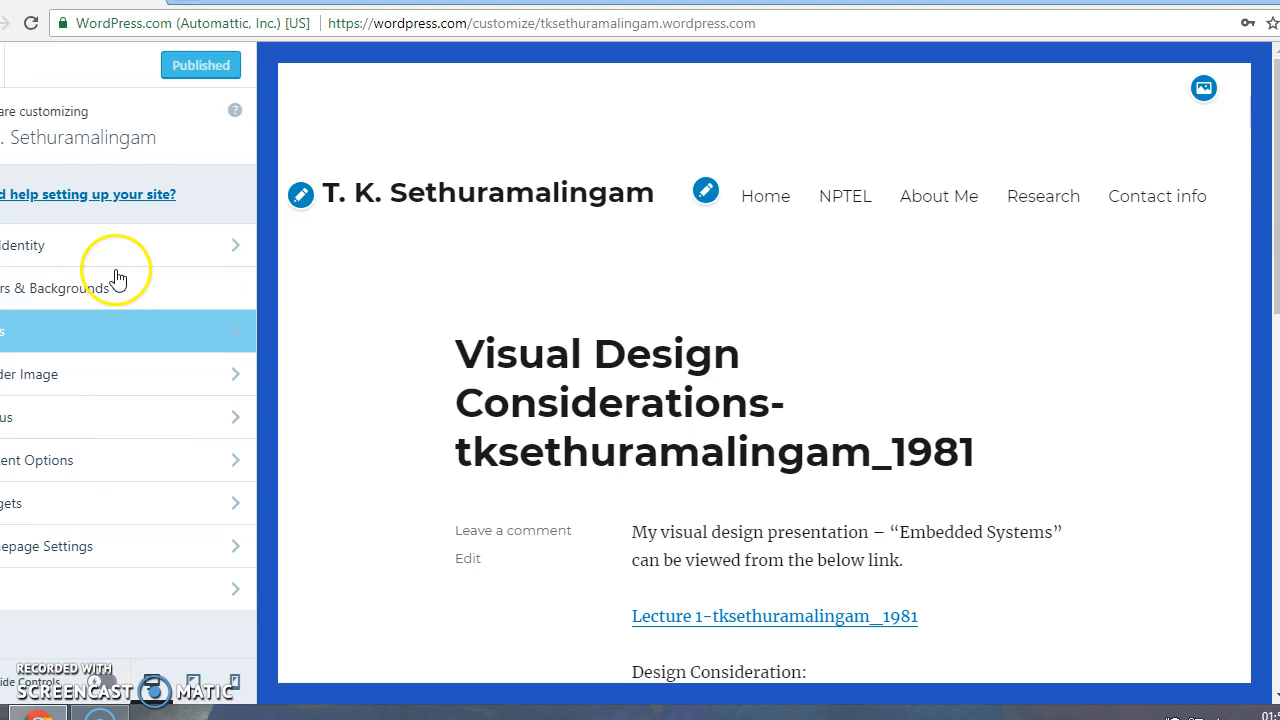
{"action": "left_click", "coordinate": [22, 66]}
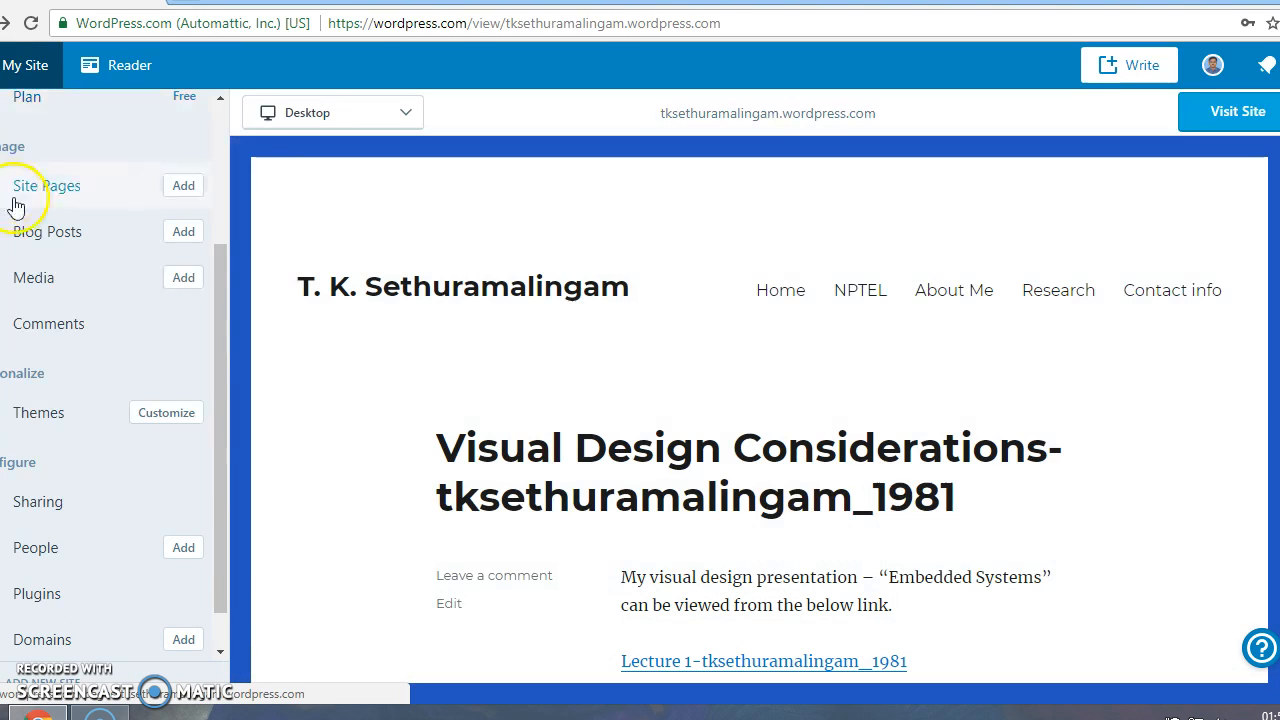
{"action": "scroll", "coordinate": [63, 237], "scroll_direction": "down", "scroll_amount": 1}
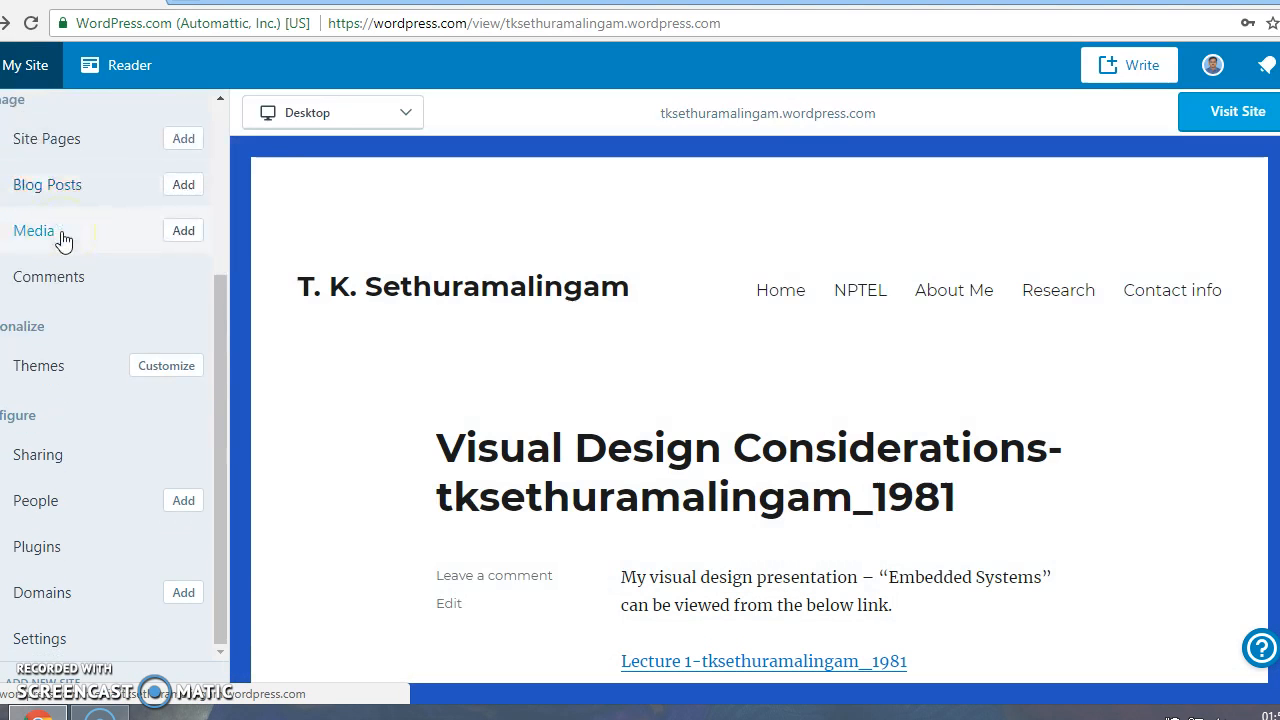
{"action": "scroll", "coordinate": [63, 240], "scroll_direction": "up", "scroll_amount": 3}
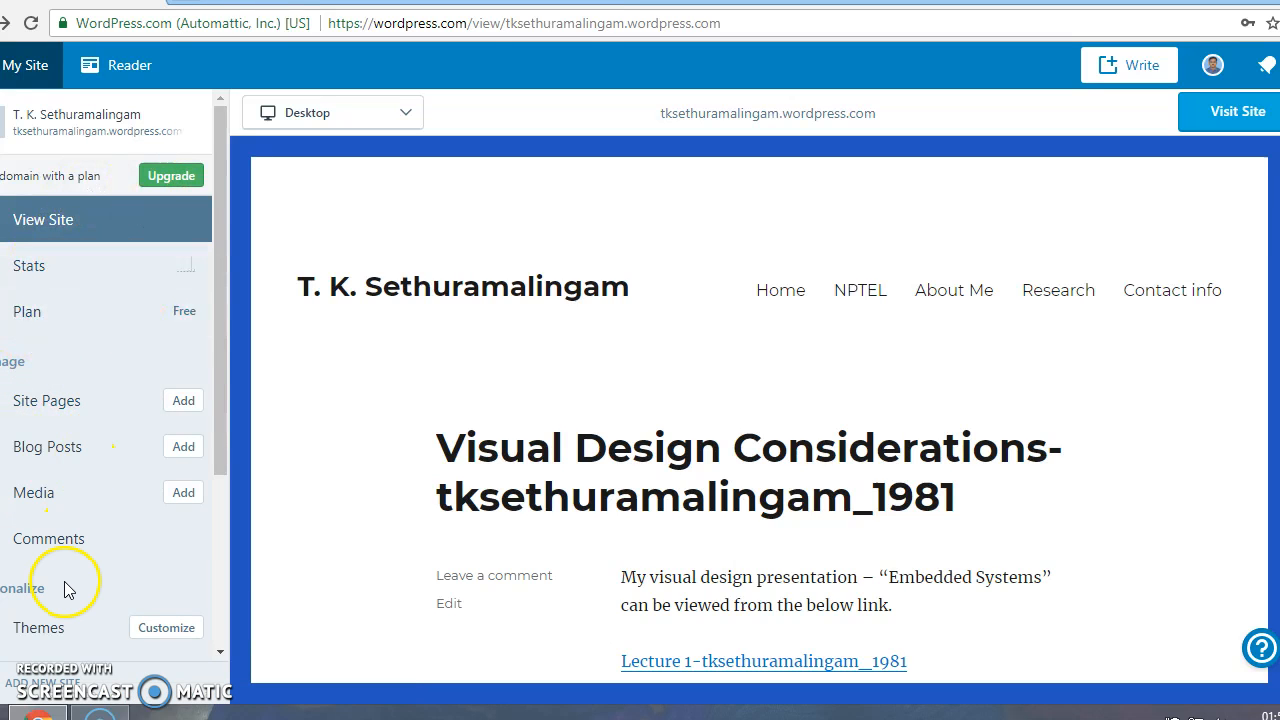
{"action": "scroll", "coordinate": [460, 397], "scroll_direction": "down", "scroll_amount": 5}
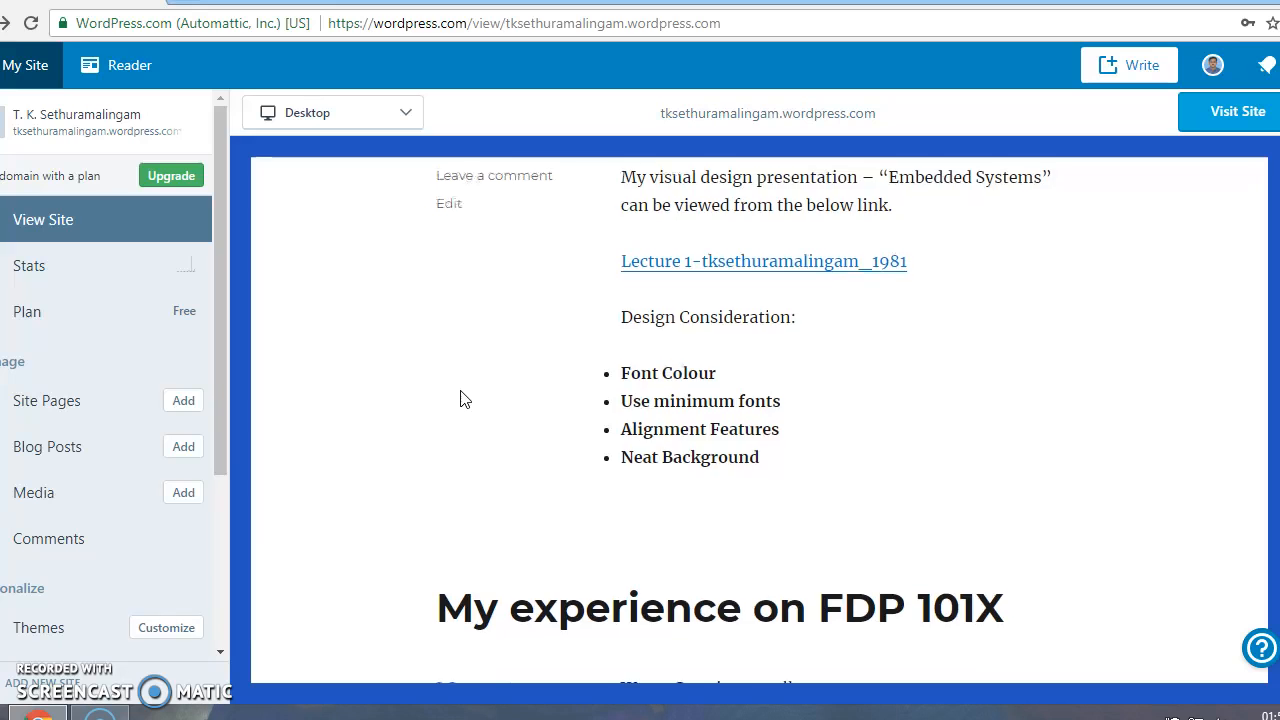
Edit the Visual Design Considerations post, check its lecture link, and copy the post URL
{"action": "scroll", "coordinate": [463, 395], "scroll_direction": "up", "scroll_amount": 3}
{"action": "left_click", "coordinate": [446, 410]}
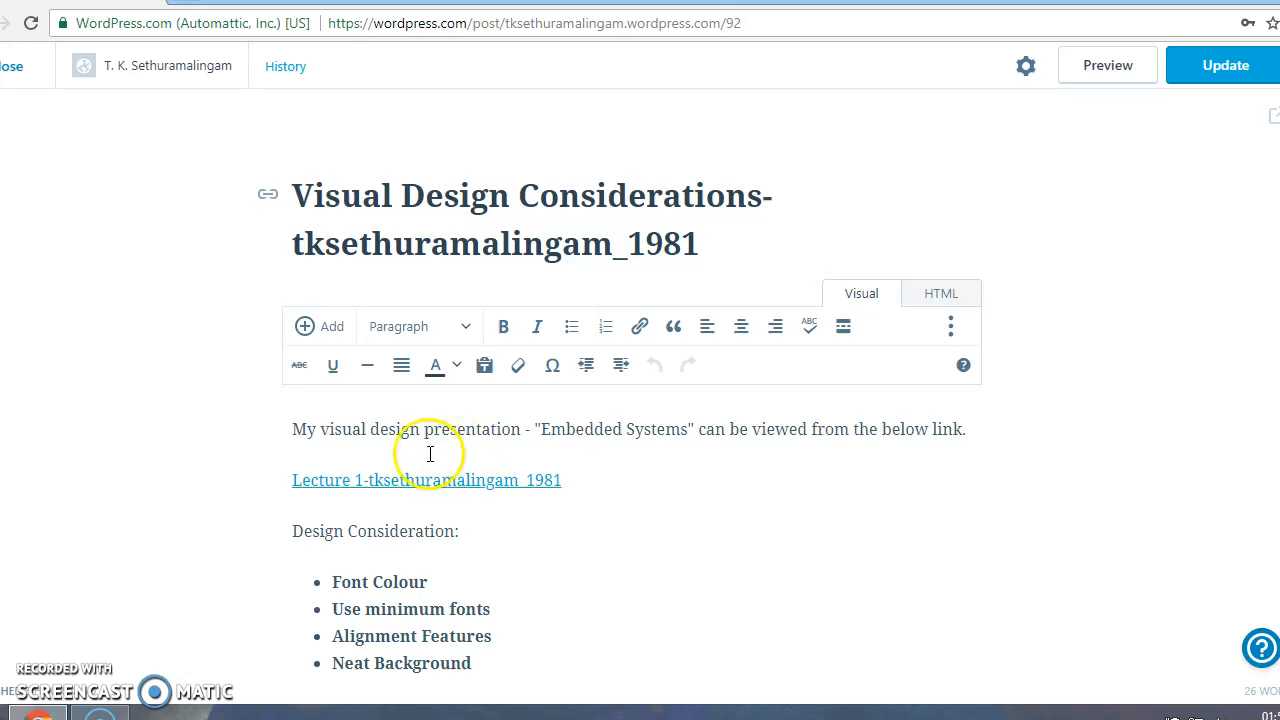
{"action": "scroll", "coordinate": [474, 523], "scroll_direction": "down", "scroll_amount": 2}
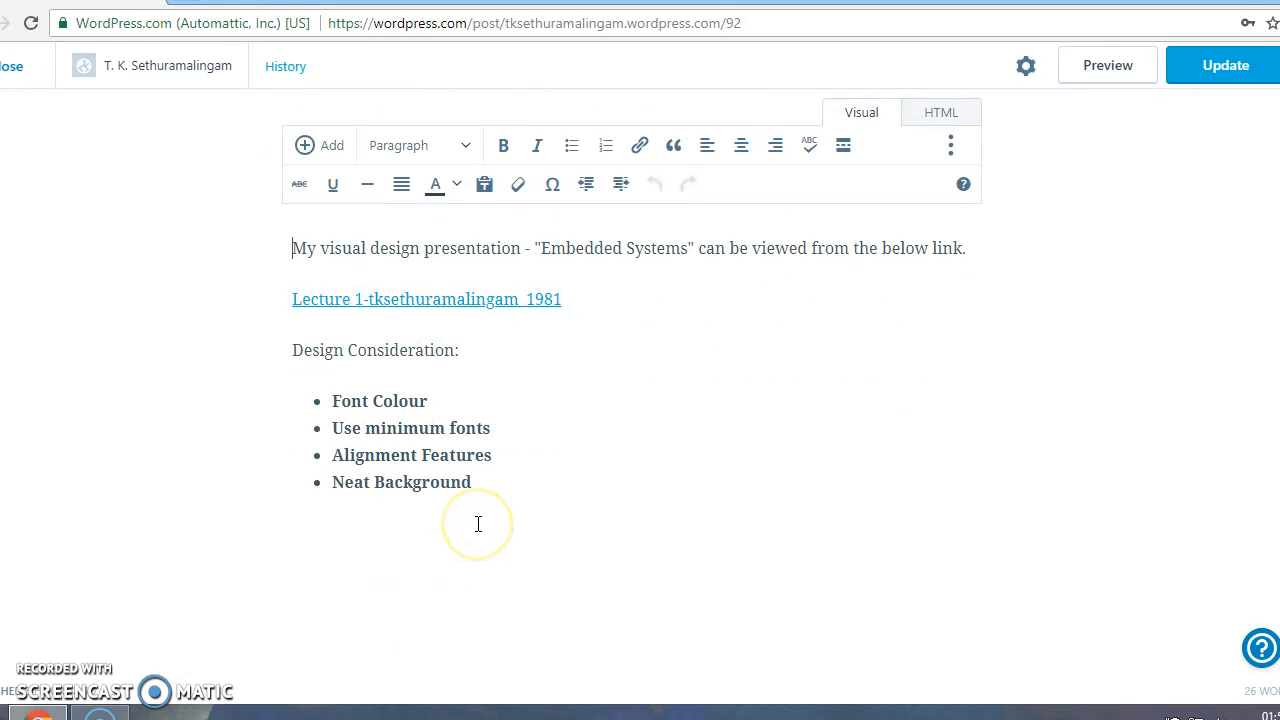
{"action": "scroll", "coordinate": [478, 524], "scroll_direction": "up", "scroll_amount": 2}
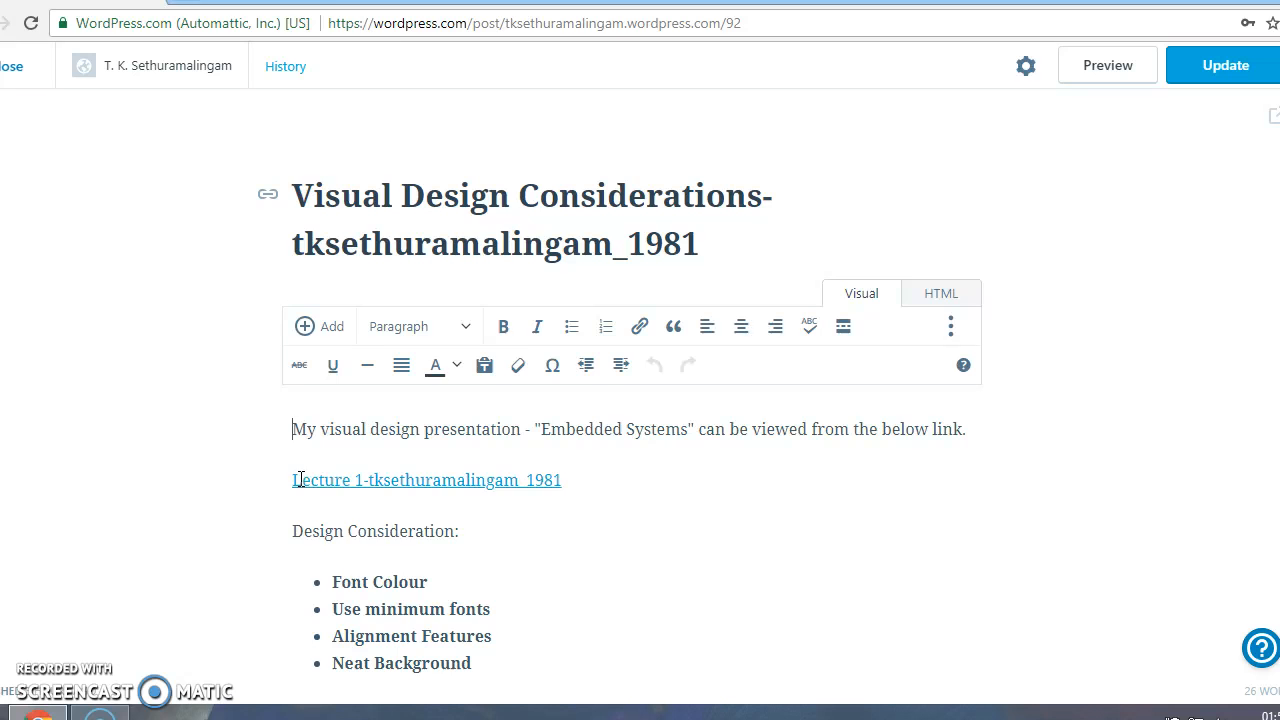
{"action": "left_click", "coordinate": [300, 480]}
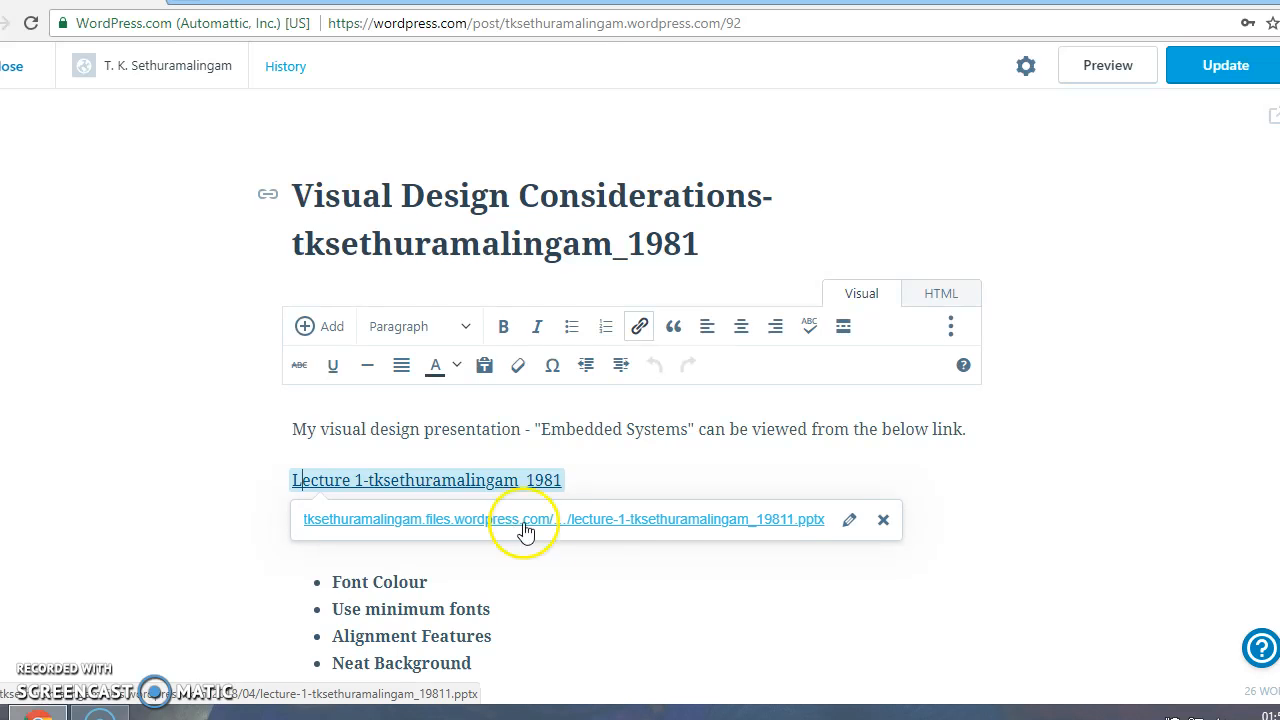
{"action": "left_click", "coordinate": [931, 518]}
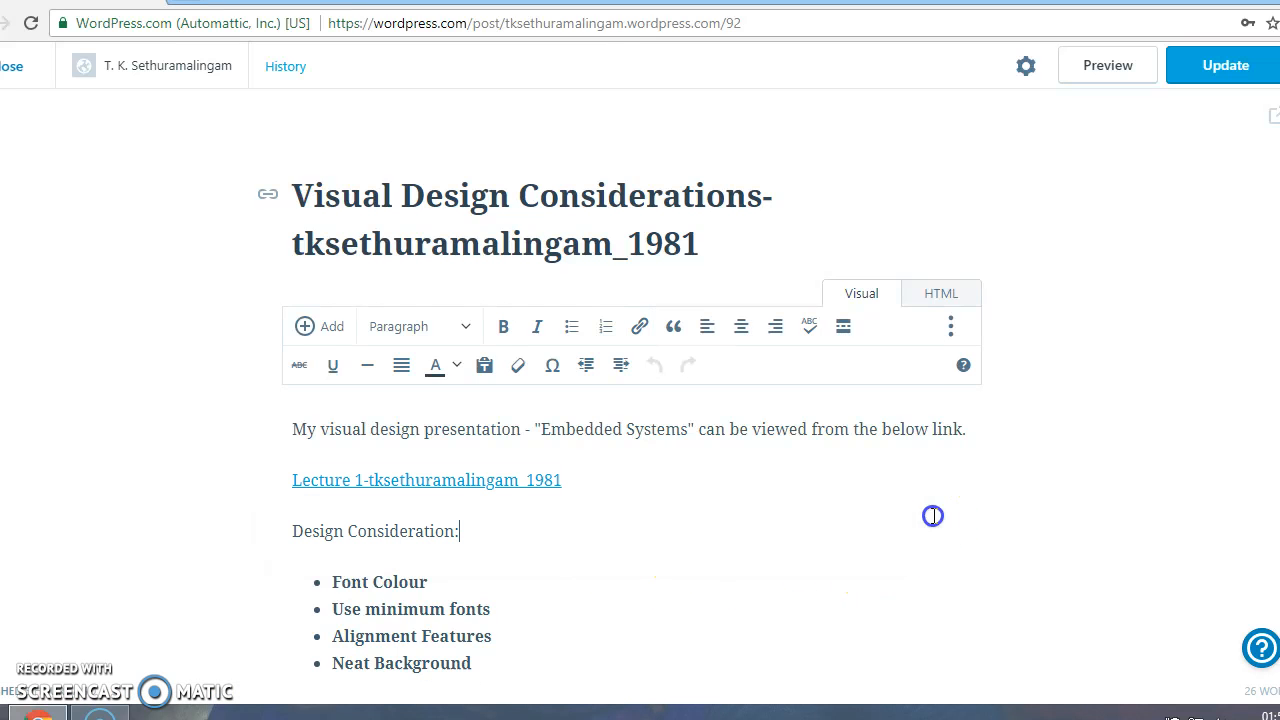
{"action": "left_click", "coordinate": [268, 201]}
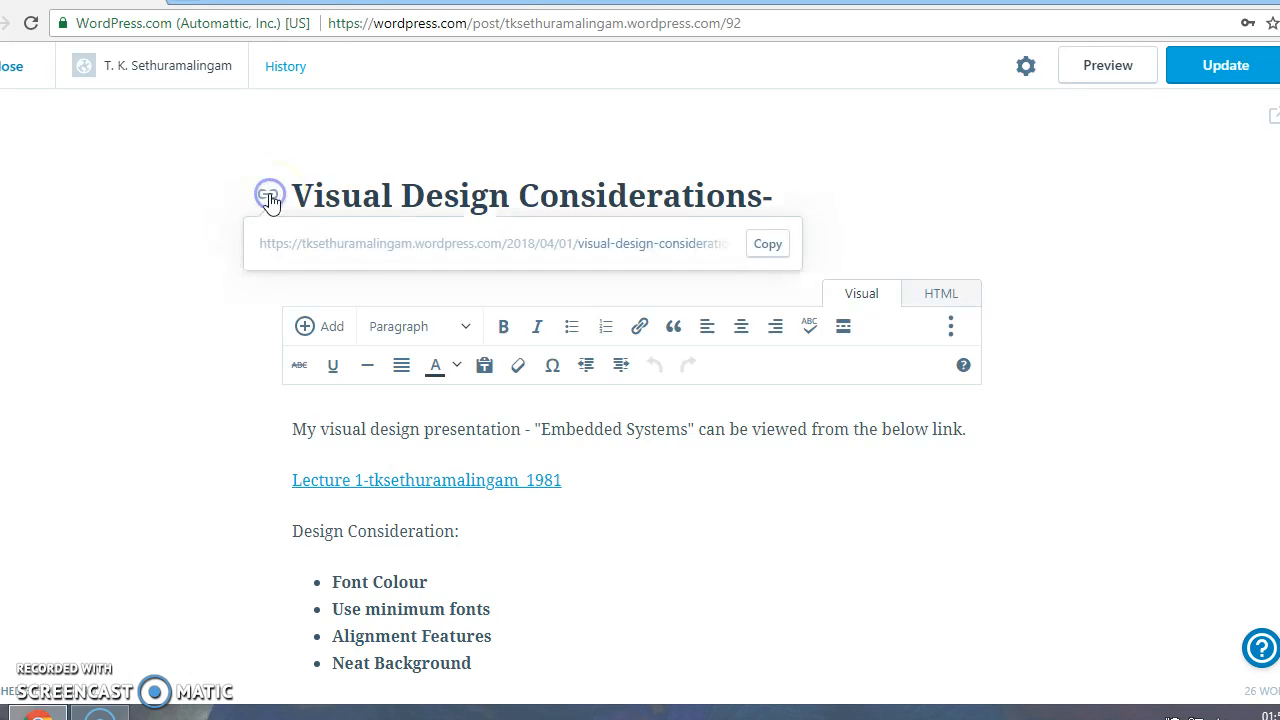
{"action": "left_click", "coordinate": [768, 245]}
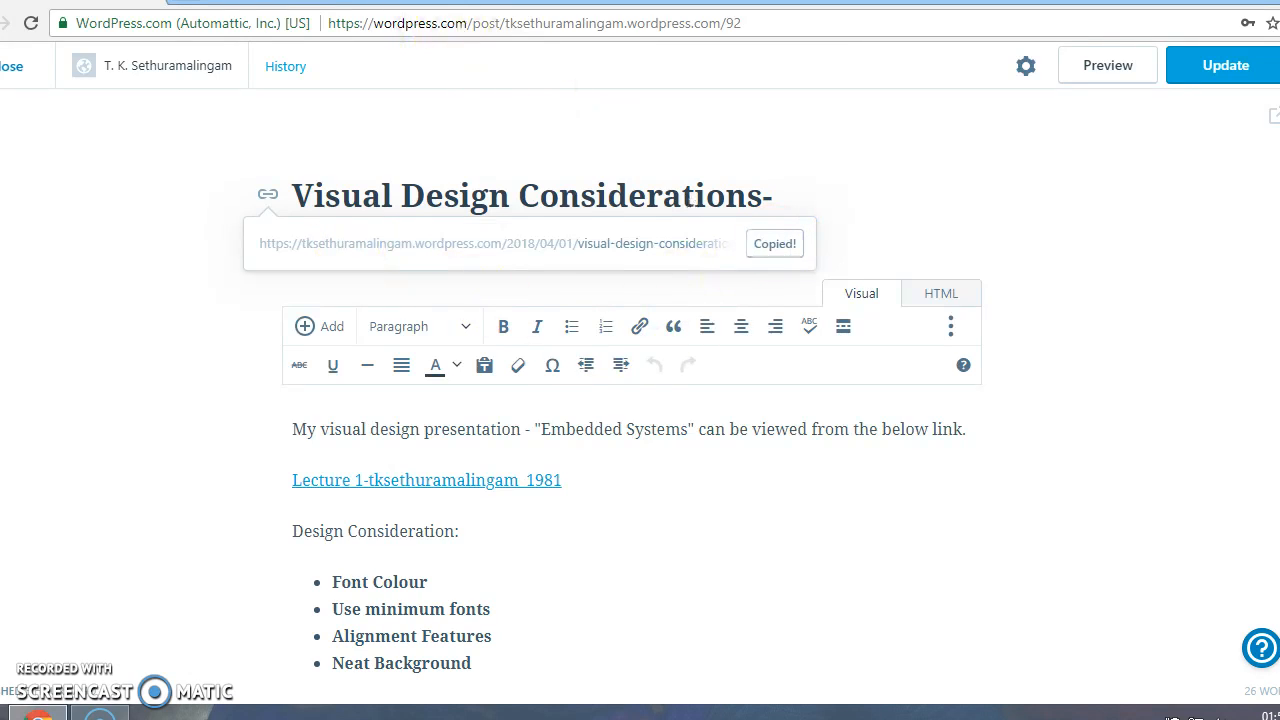
Open the copied post URL in a new tab, then visit and close its editor
{"action": "key", "text": "ctrl+t"}
{"action": "right_click", "coordinate": [183, 23]}
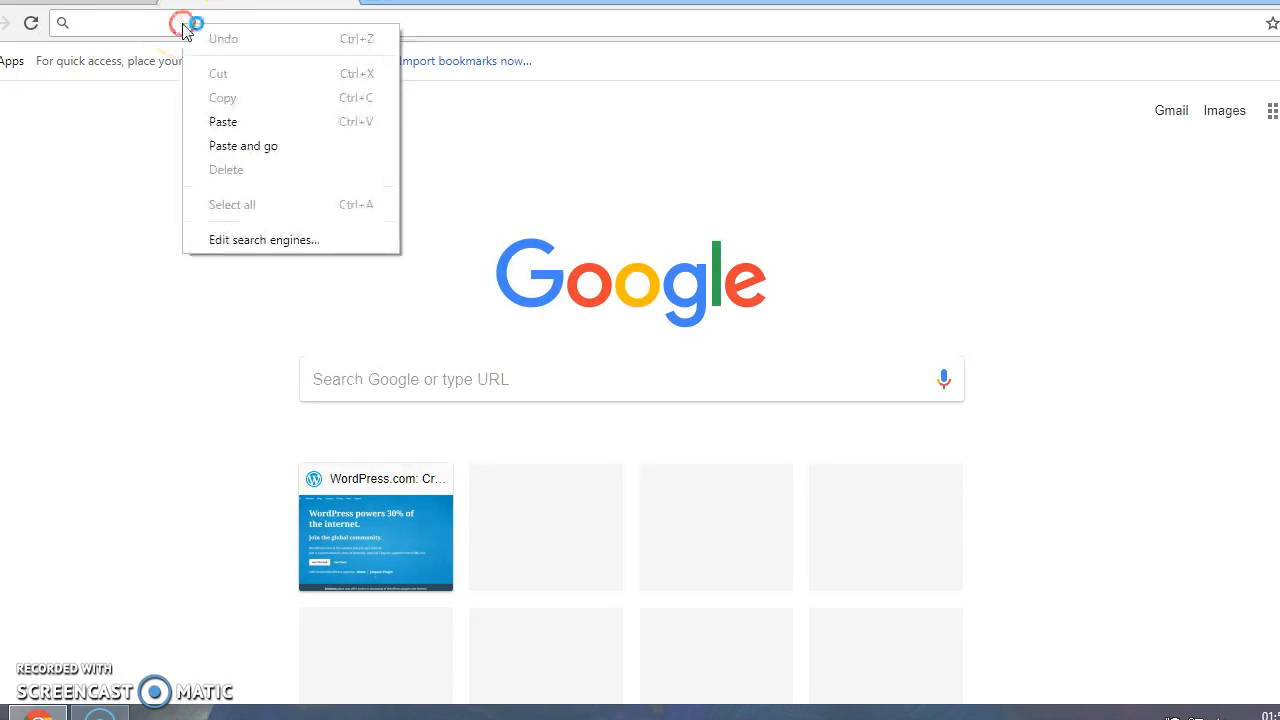
{"action": "left_click", "coordinate": [228, 146]}
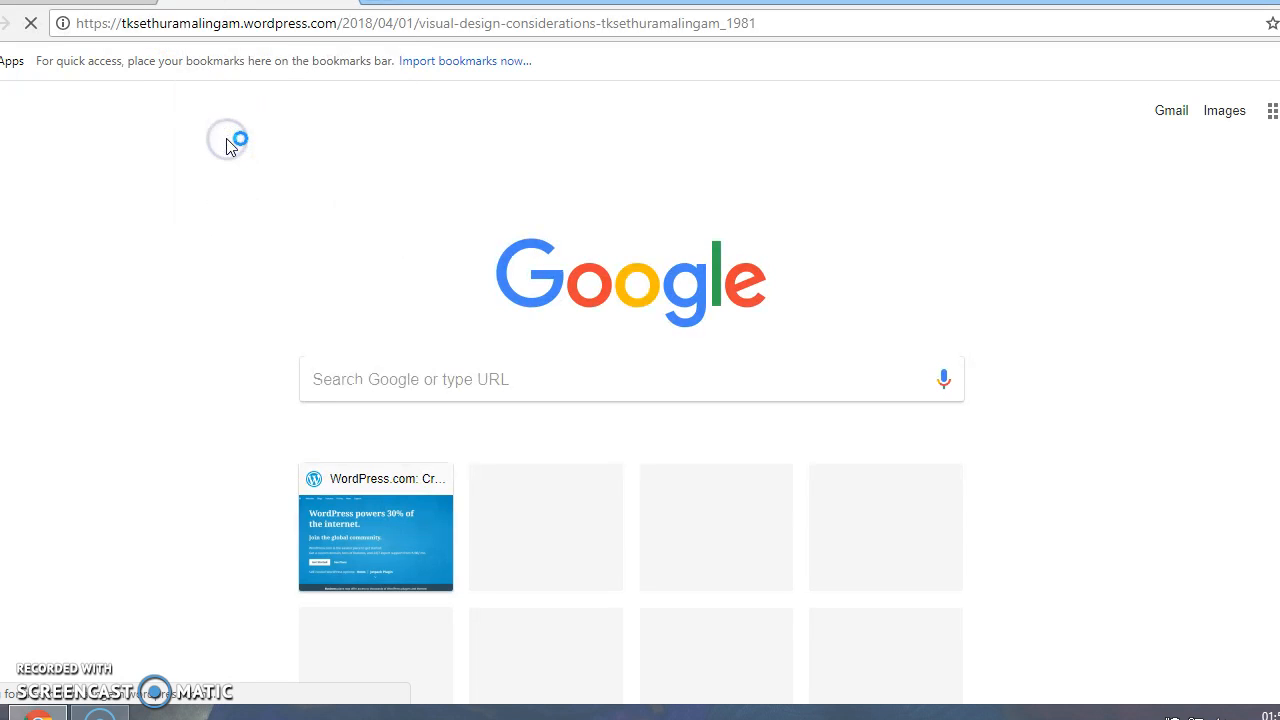
{"action": "left_click", "coordinate": [253, 152]}
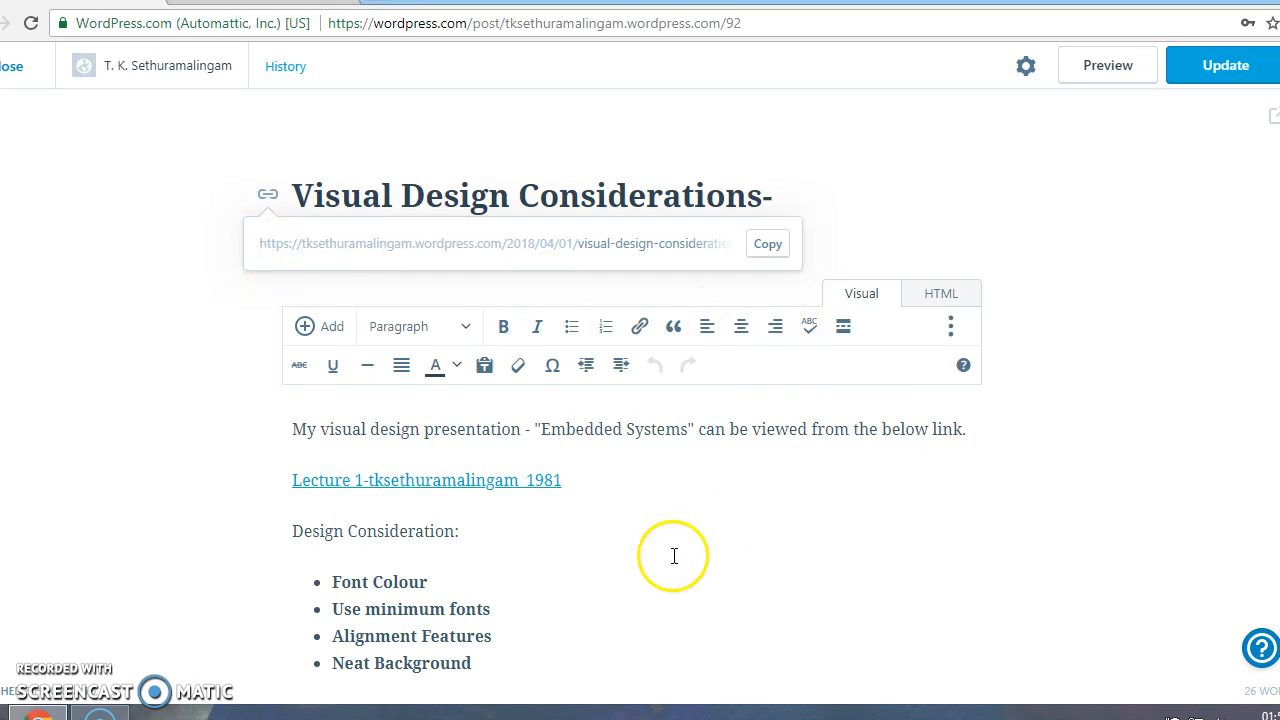
{"action": "left_click", "coordinate": [16, 70]}
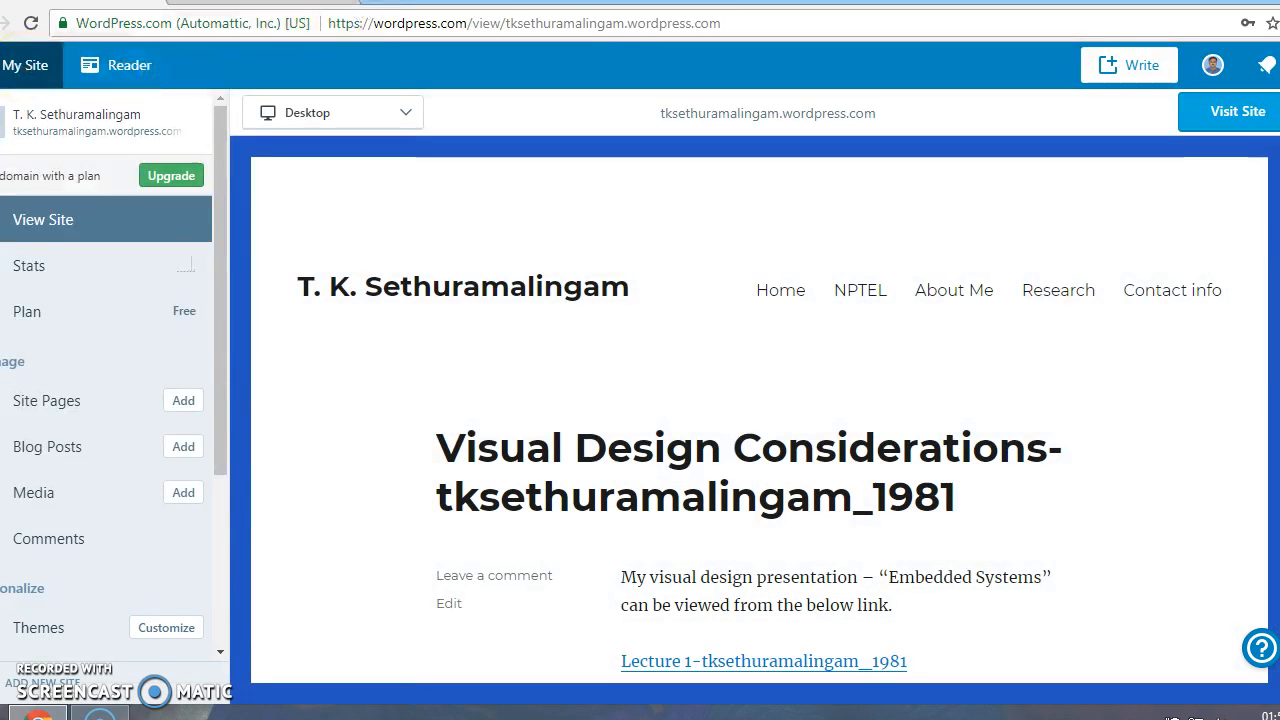
In a new Chrome tab, load the site's wordpress.com/view address with /wp-admin appended
{"action": "key", "text": "ctrl+t"}
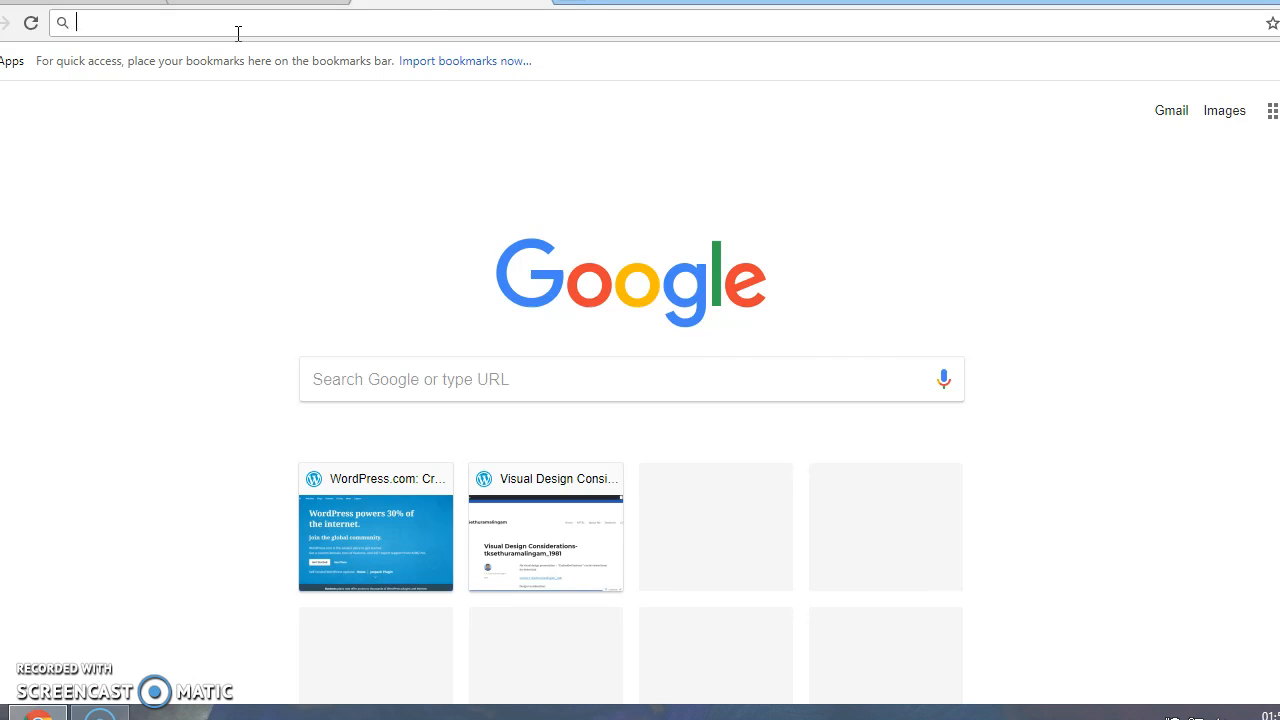
{"action": "type", "text": "tk"}
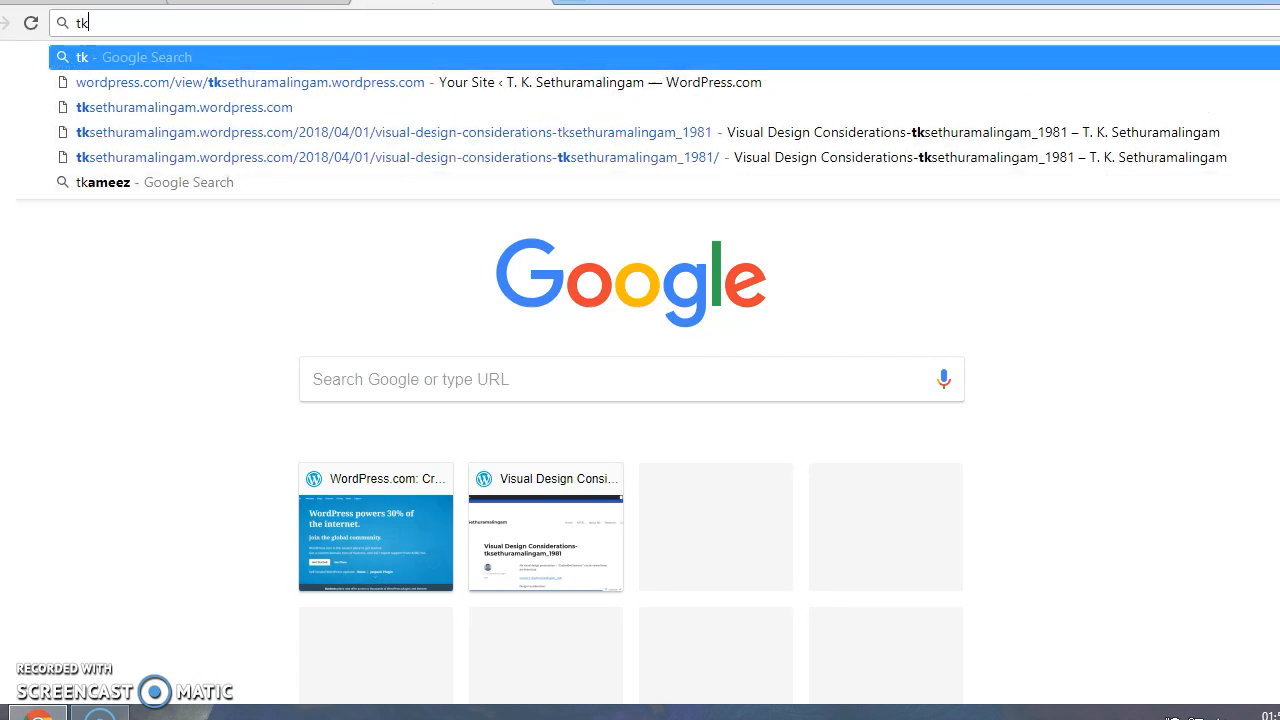
{"action": "key", "text": "Down"}
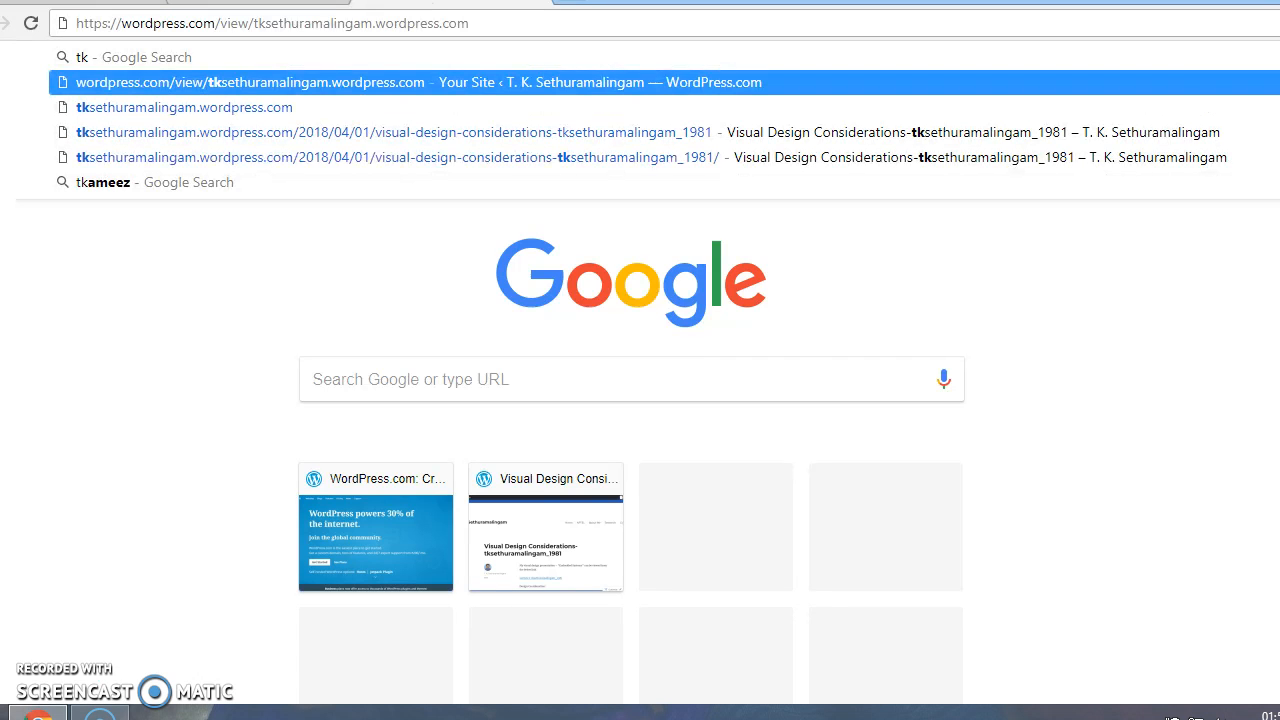
{"action": "type", "text": "/"}
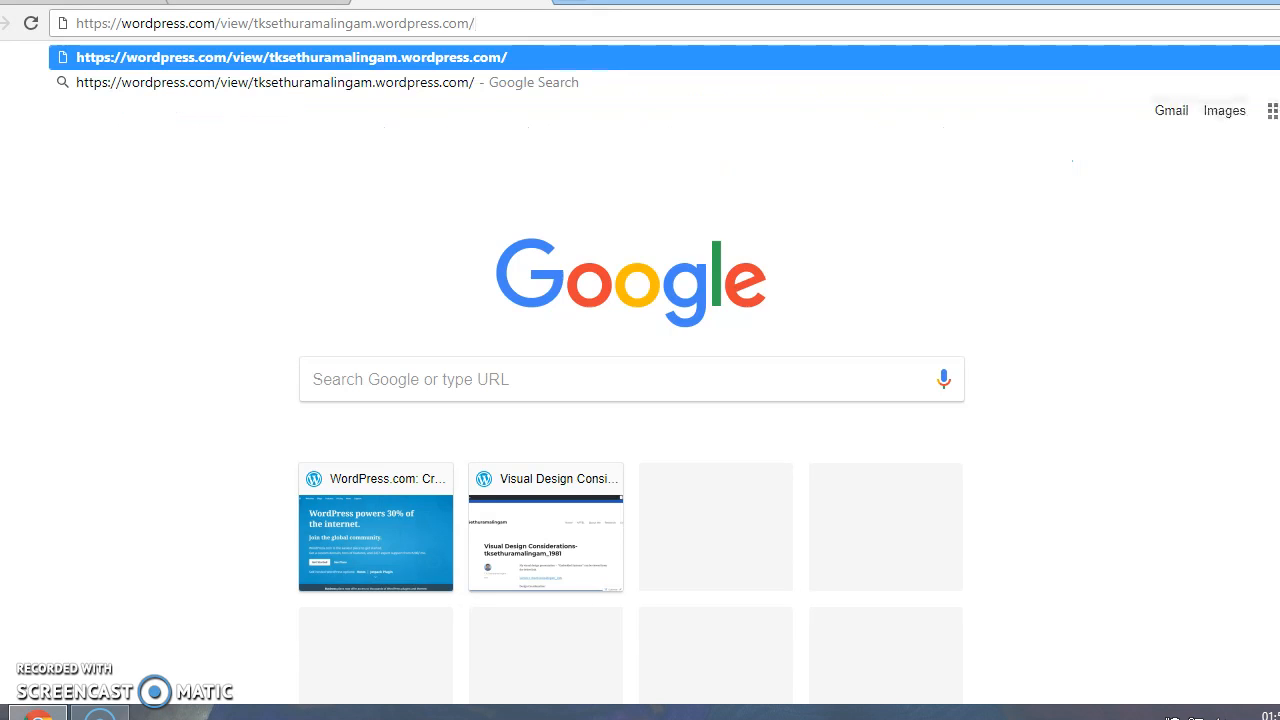
{"action": "type", "text": "wp"}
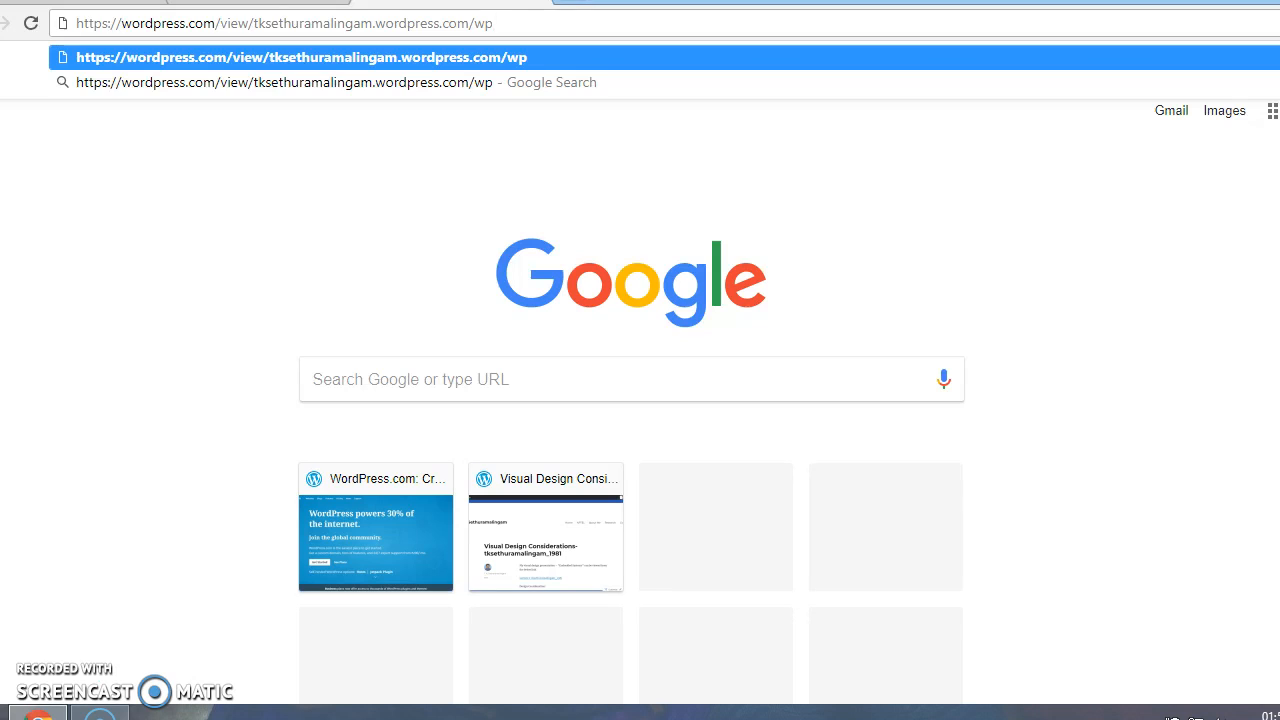
{"action": "type", "text": "-admin"}
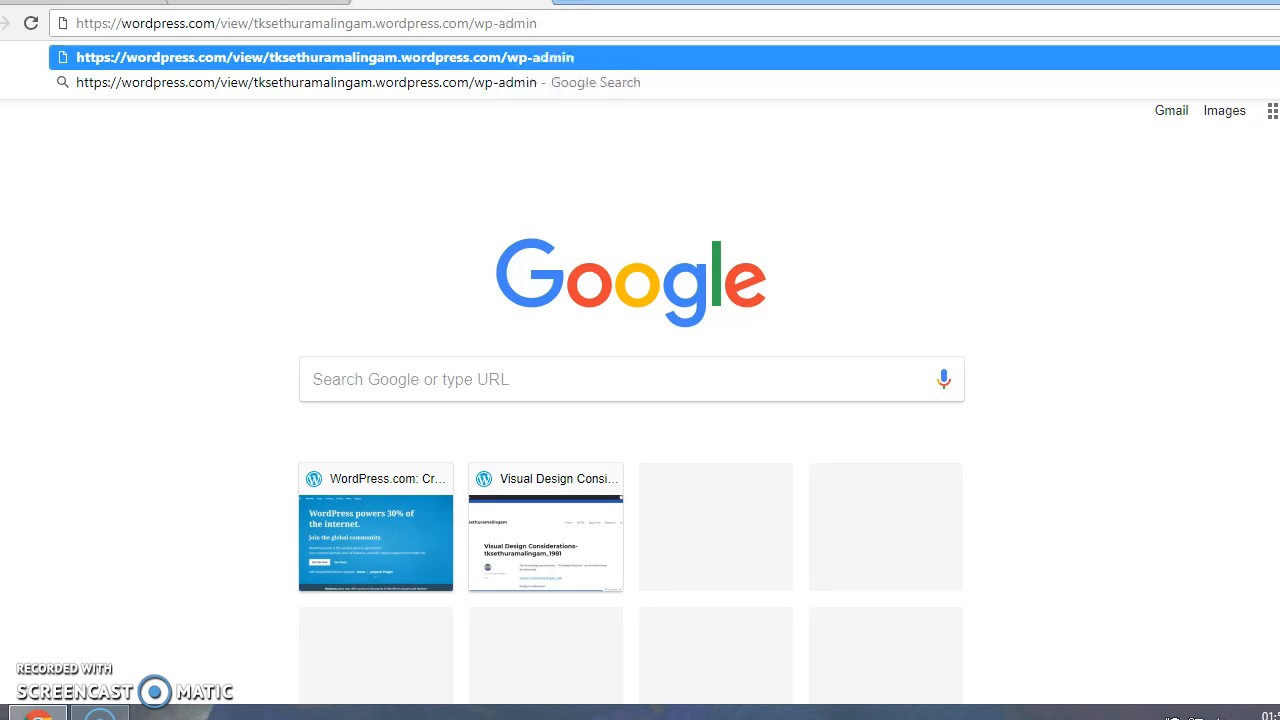
{"action": "key", "text": "Return"}
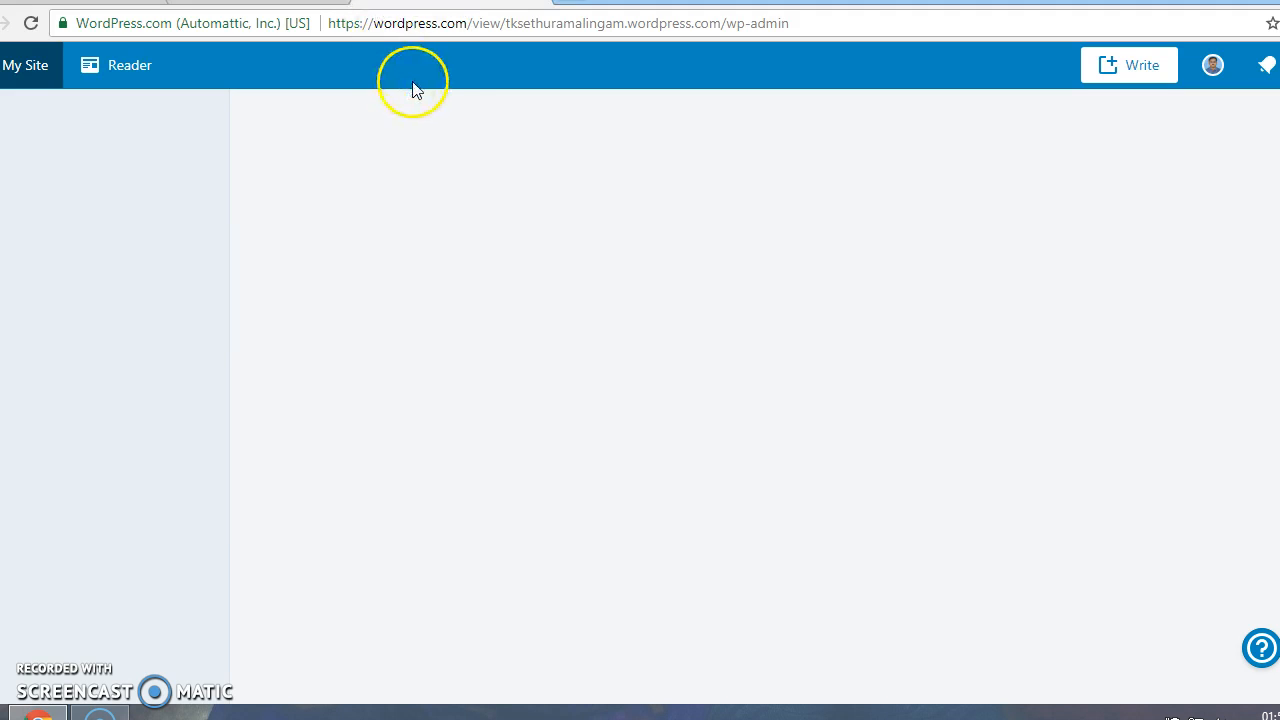
Open My Site's Stats and review April 2, 2018 traffic: 1 view, 1 visitor from India
{"action": "left_click", "coordinate": [491, 30]}
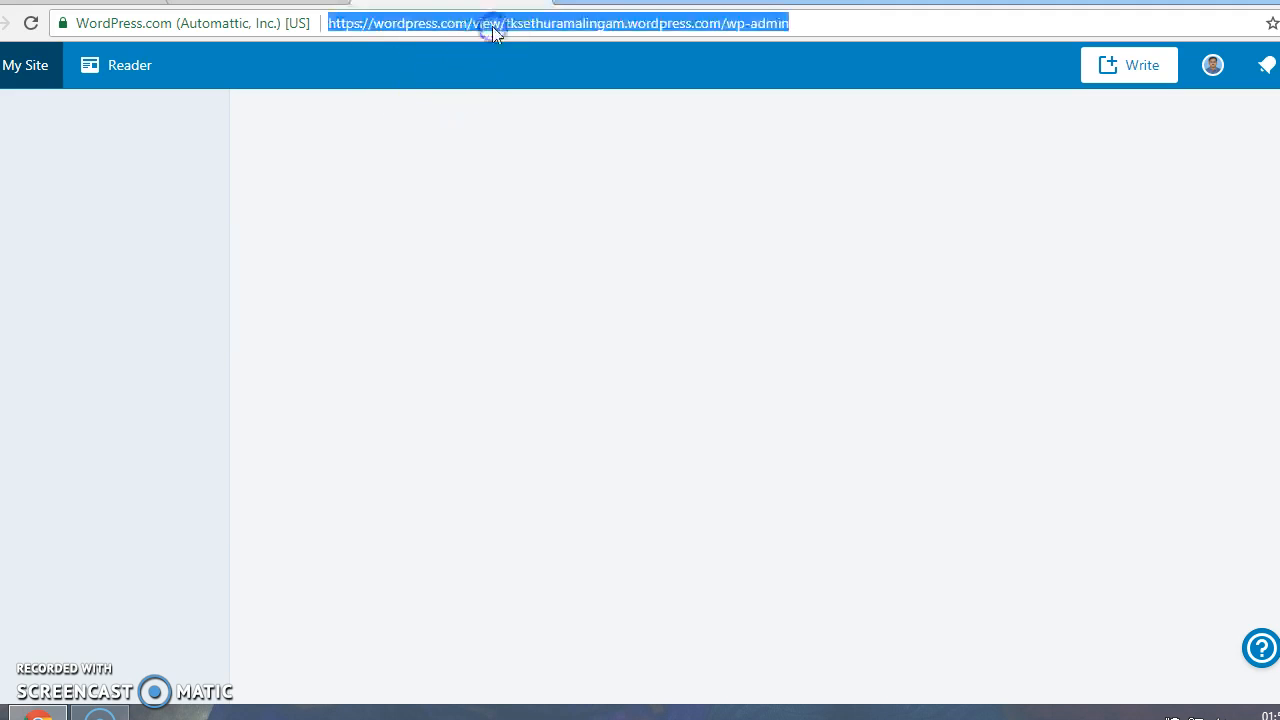
{"action": "left_click", "coordinate": [809, 22]}
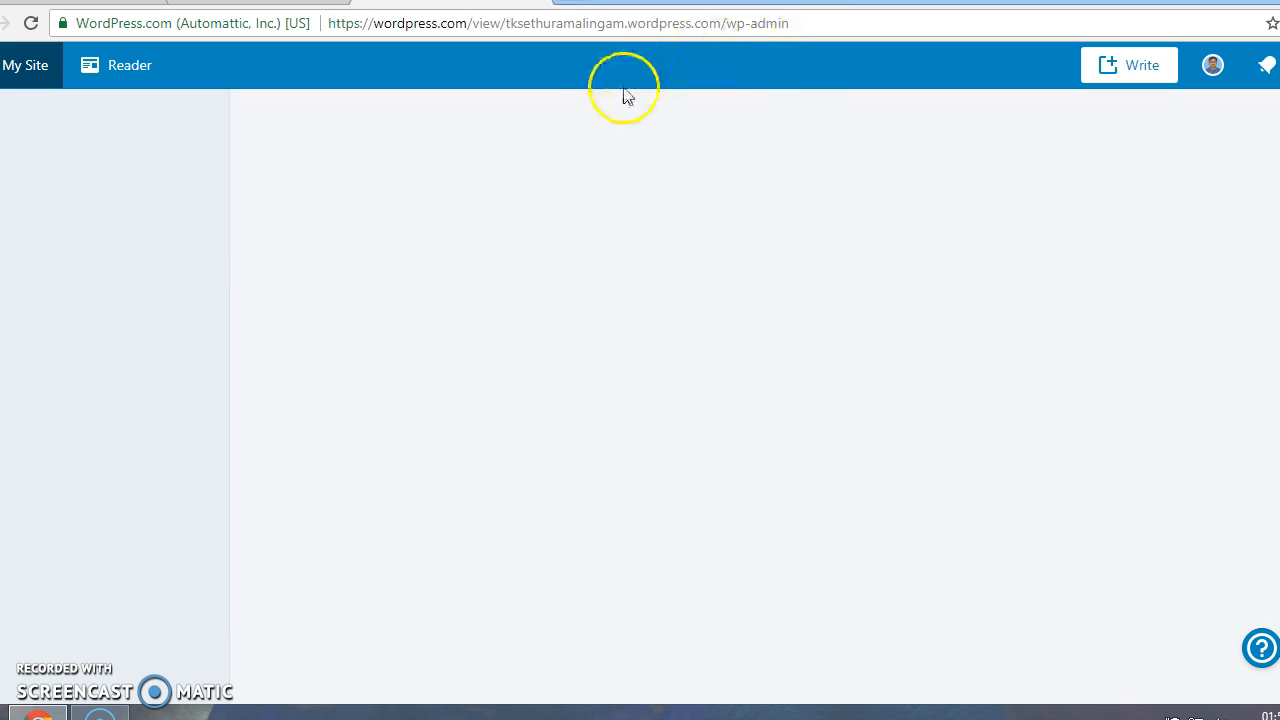
{"action": "left_click", "coordinate": [22, 74]}
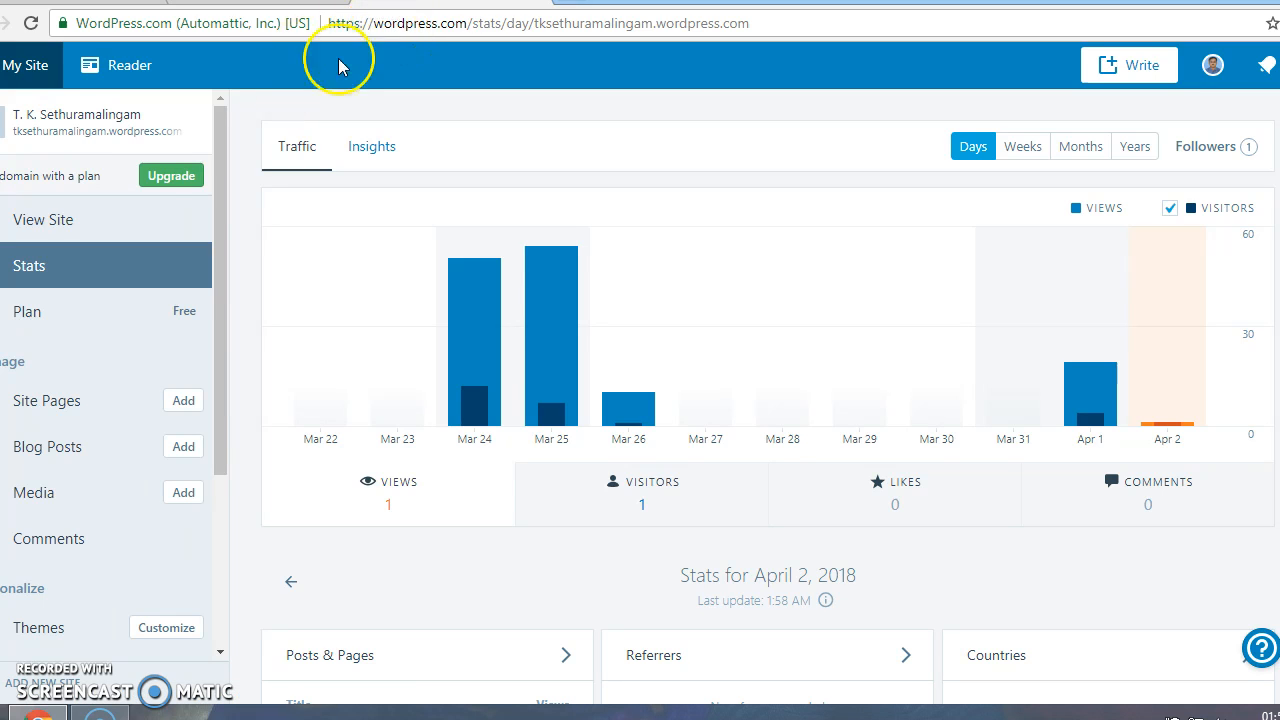
{"action": "mouse_move", "coordinate": [458, 363]}
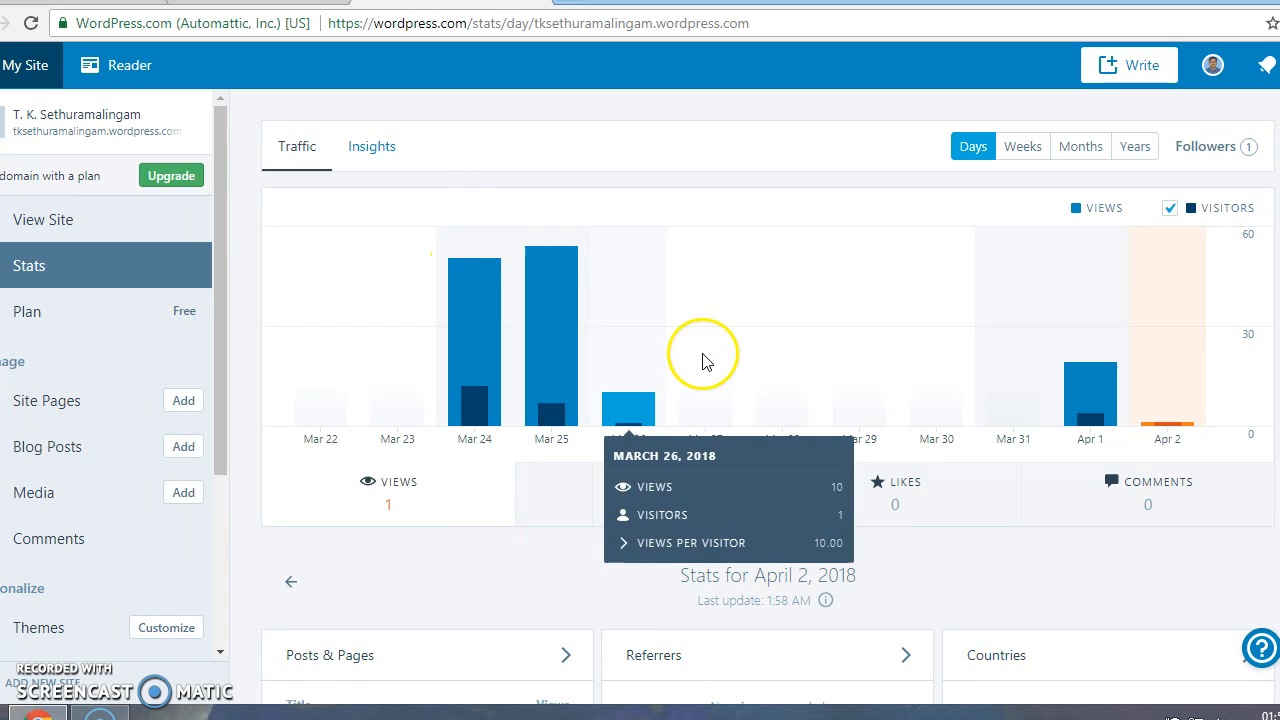
{"action": "scroll", "coordinate": [802, 330], "scroll_direction": "down", "scroll_amount": 3}
{"action": "scroll", "coordinate": [802, 330], "scroll_direction": "up", "scroll_amount": 1}
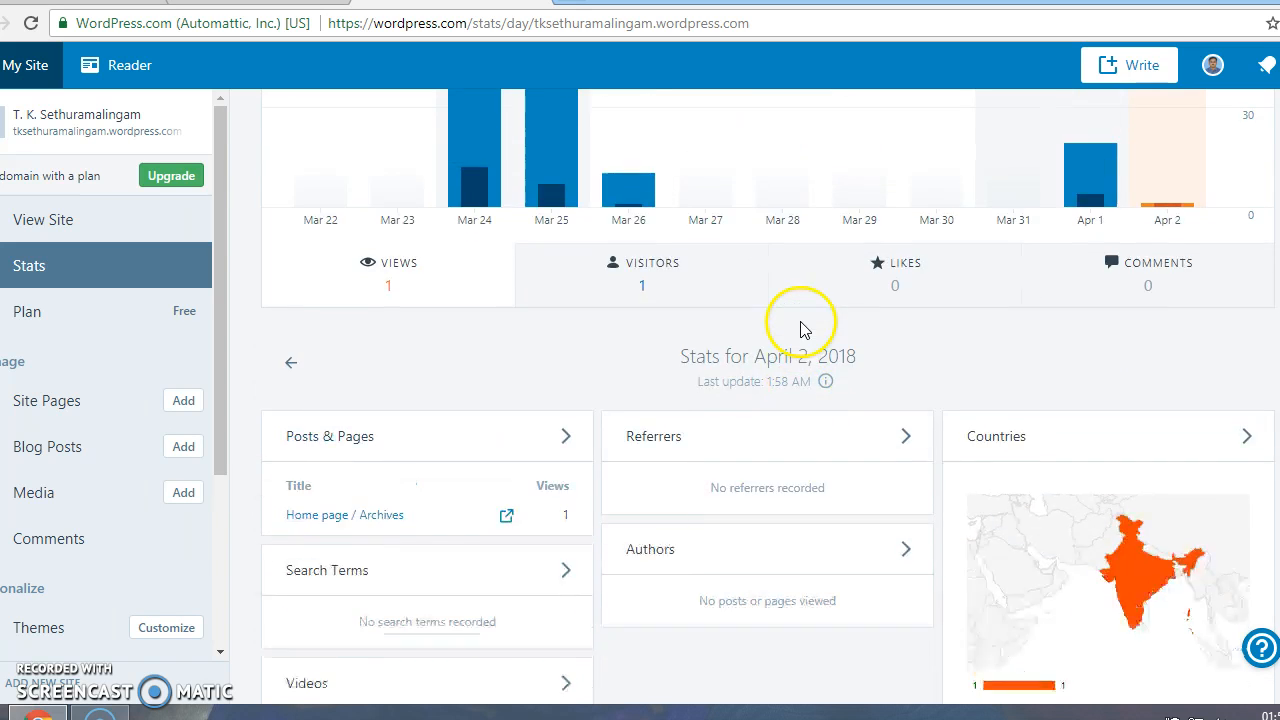
{"action": "scroll", "coordinate": [802, 330], "scroll_direction": "down", "scroll_amount": 1}
{"action": "scroll", "coordinate": [802, 328], "scroll_direction": "down", "scroll_amount": 3}
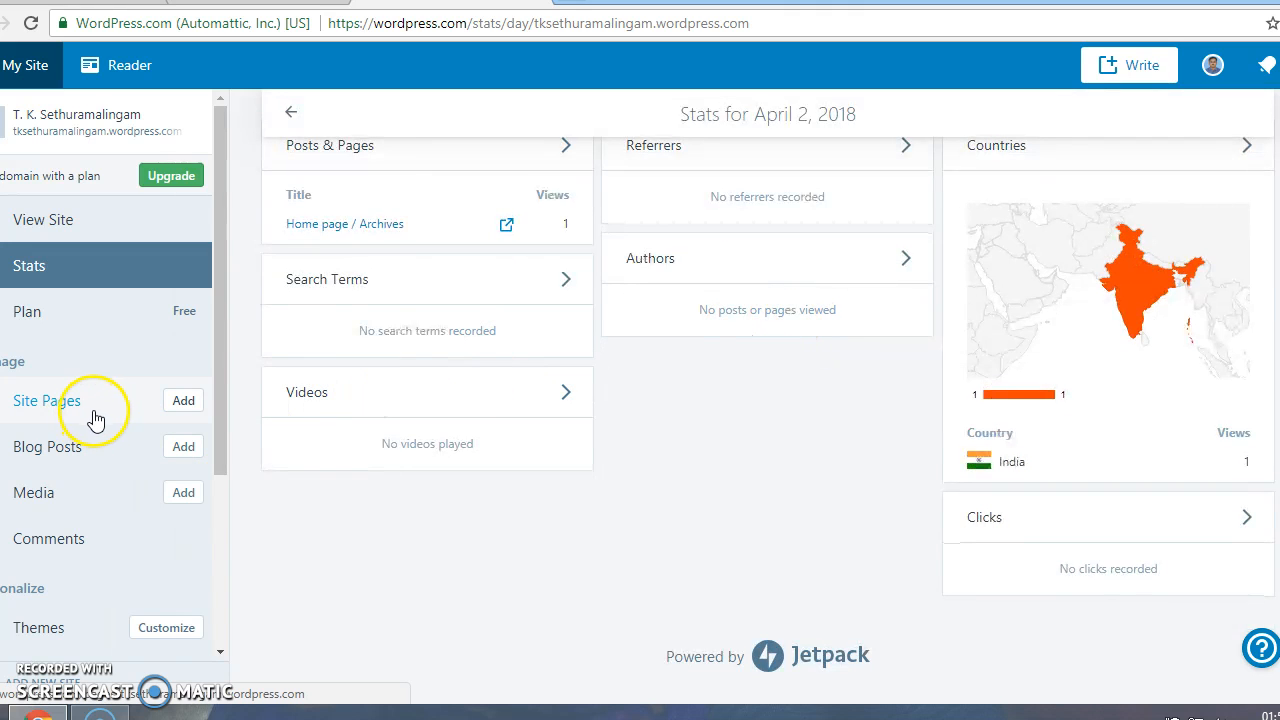
Start a new blank page with Add next to Site Pages
{"action": "left_click", "coordinate": [180, 402]}
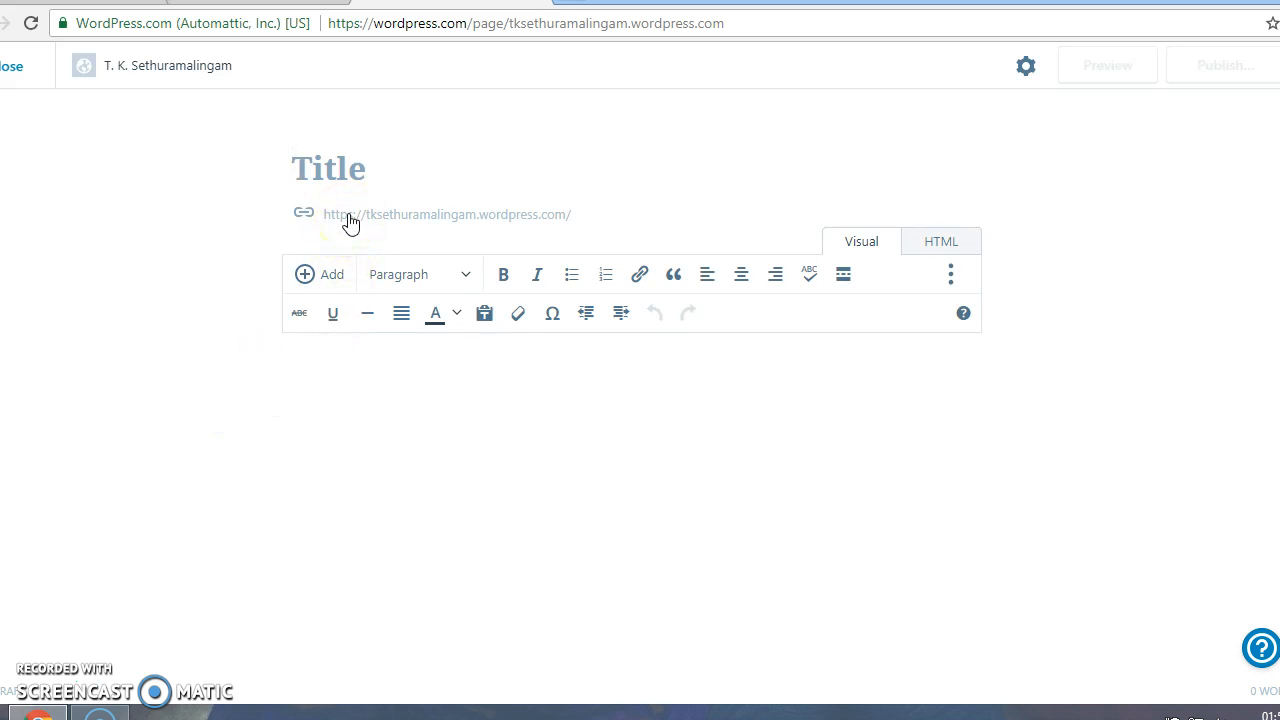
Title the page 'Course Journal' and write 'My updated Course Journal for week 1 to 3 is given below'
{"action": "left_click", "coordinate": [337, 374]}
{"action": "left_click", "coordinate": [355, 174]}
{"action": "type", "text": "Course Journal"}
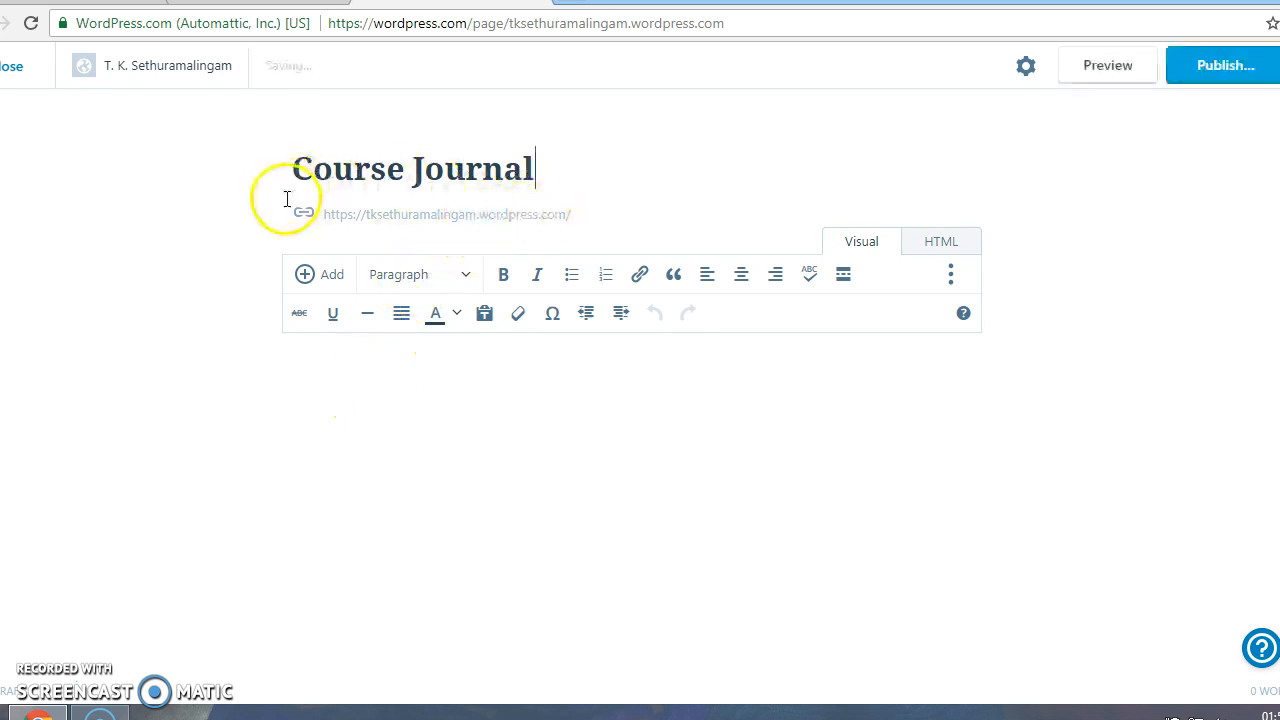
{"action": "left_click", "coordinate": [301, 372]}
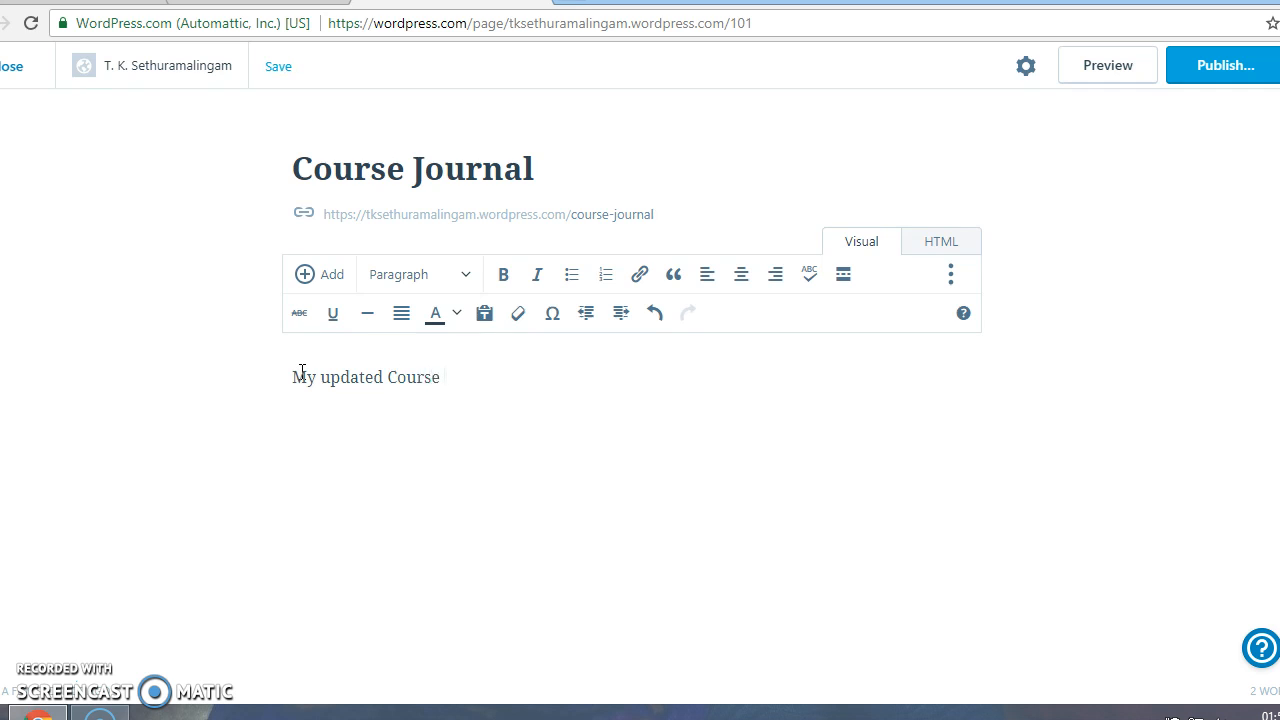
{"action": "type", "text": "for week 1 t"}
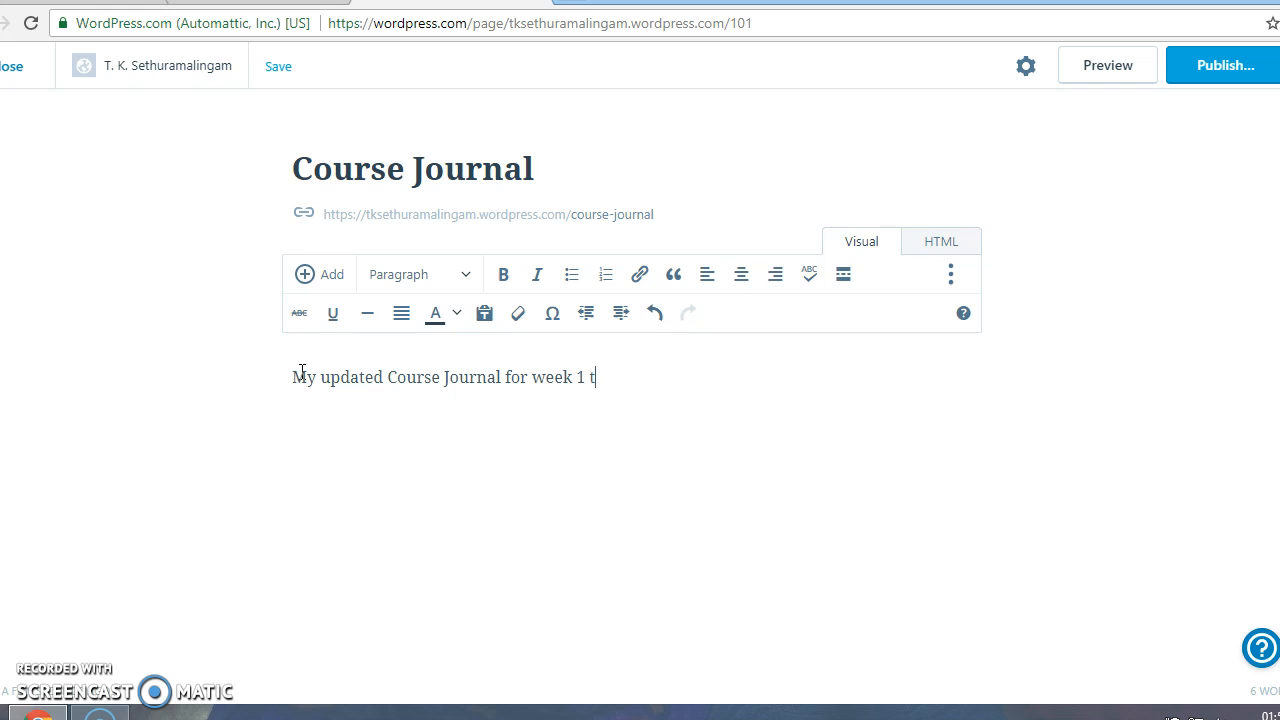
{"action": "type", "text": "o 3 is given below"}
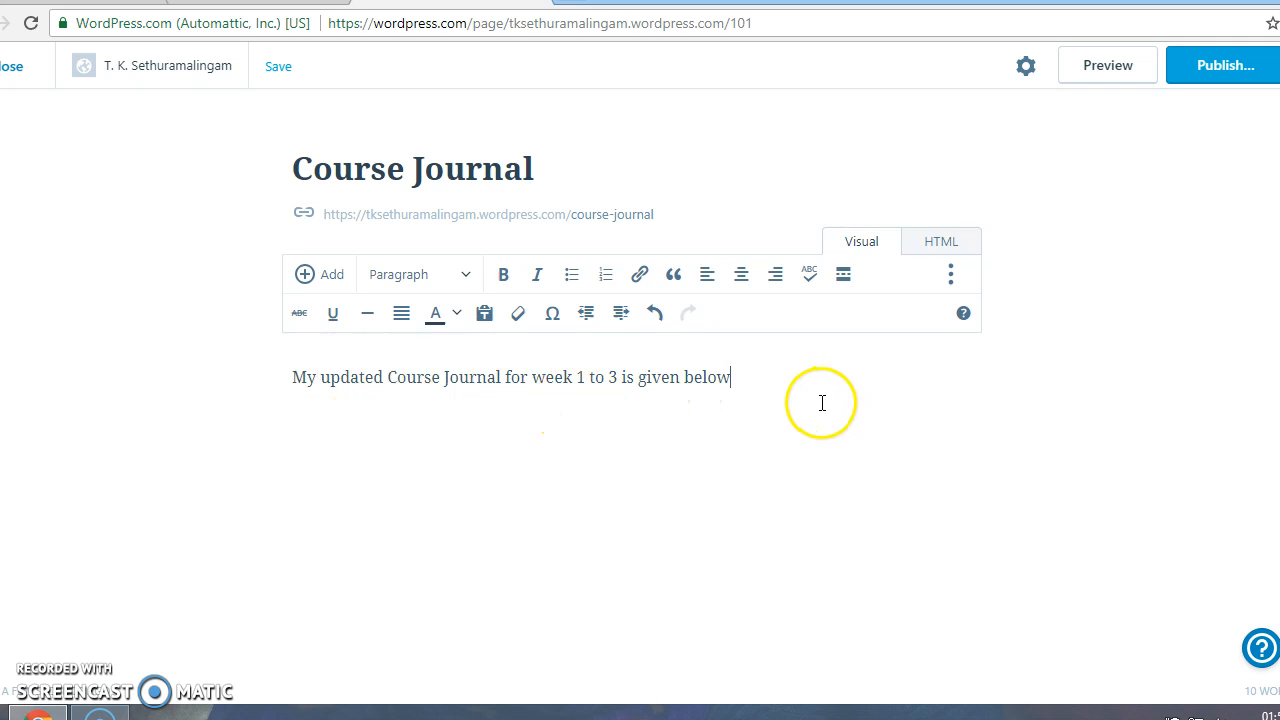
Publish the Course Journal page and check its live view before closing the preview
{"action": "left_click", "coordinate": [1212, 68]}
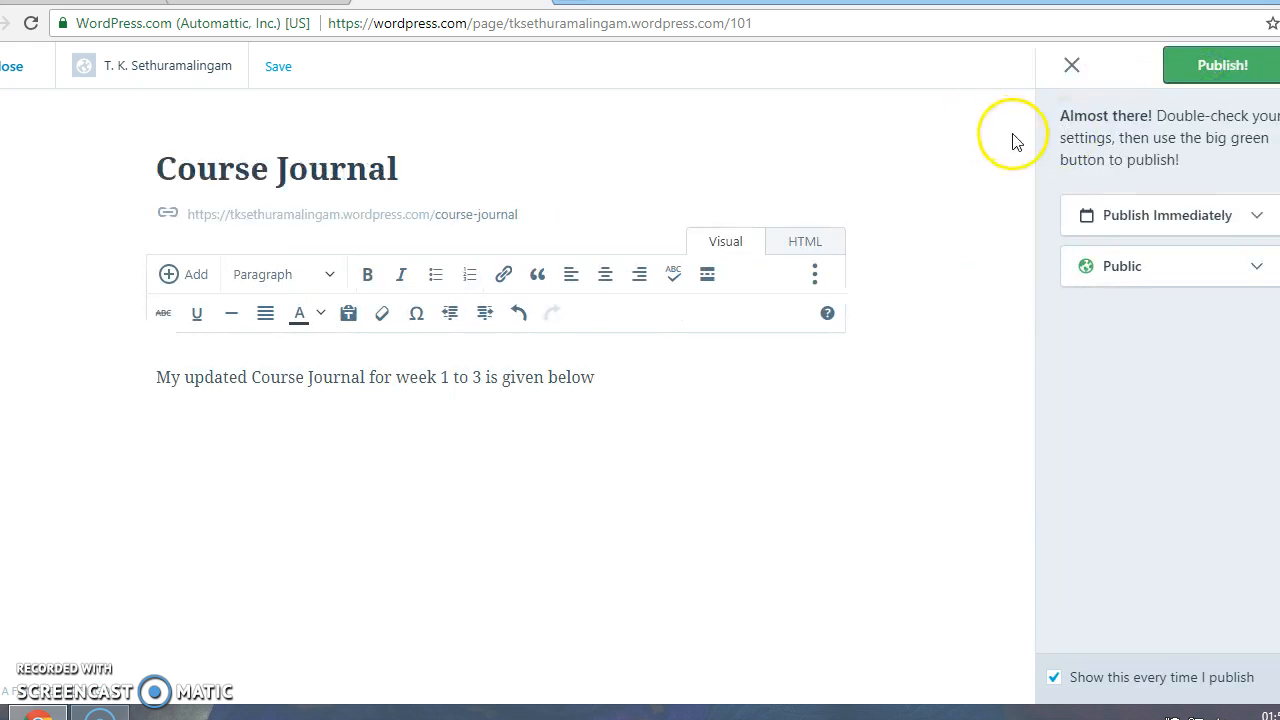
{"action": "left_click", "coordinate": [1208, 68]}
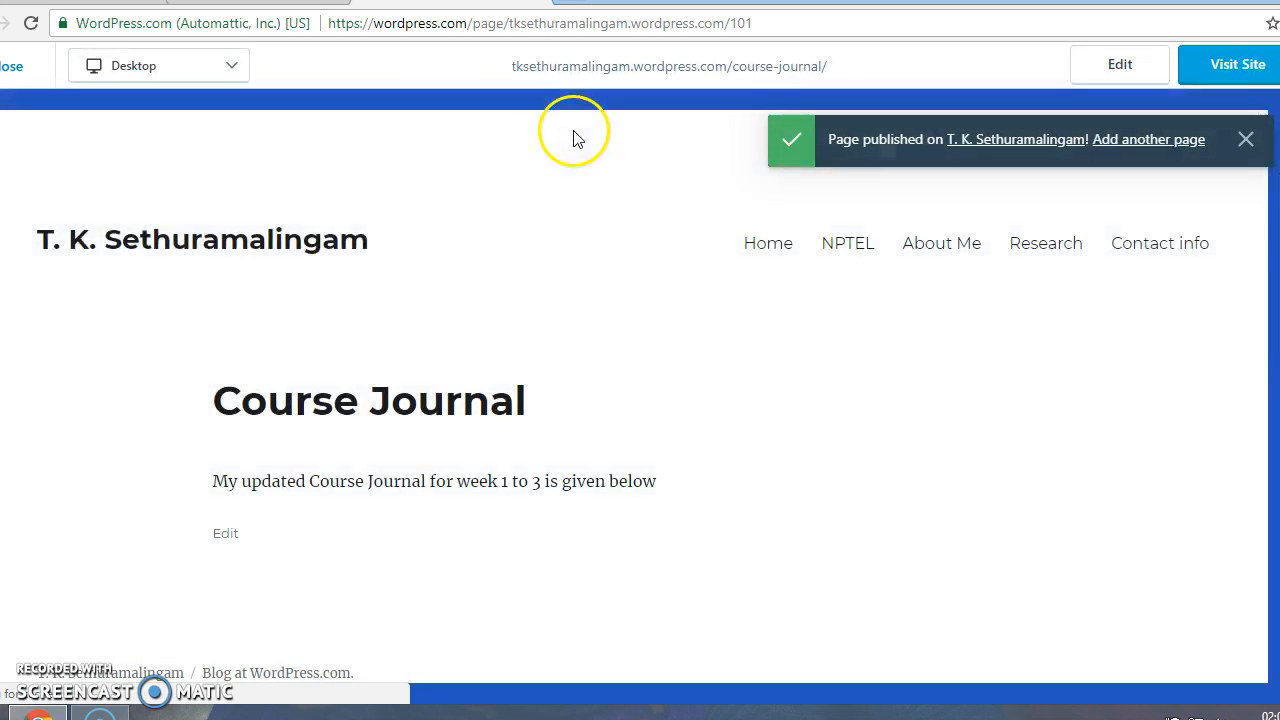
{"action": "scroll", "coordinate": [613, 247], "scroll_direction": "down", "scroll_amount": 1}
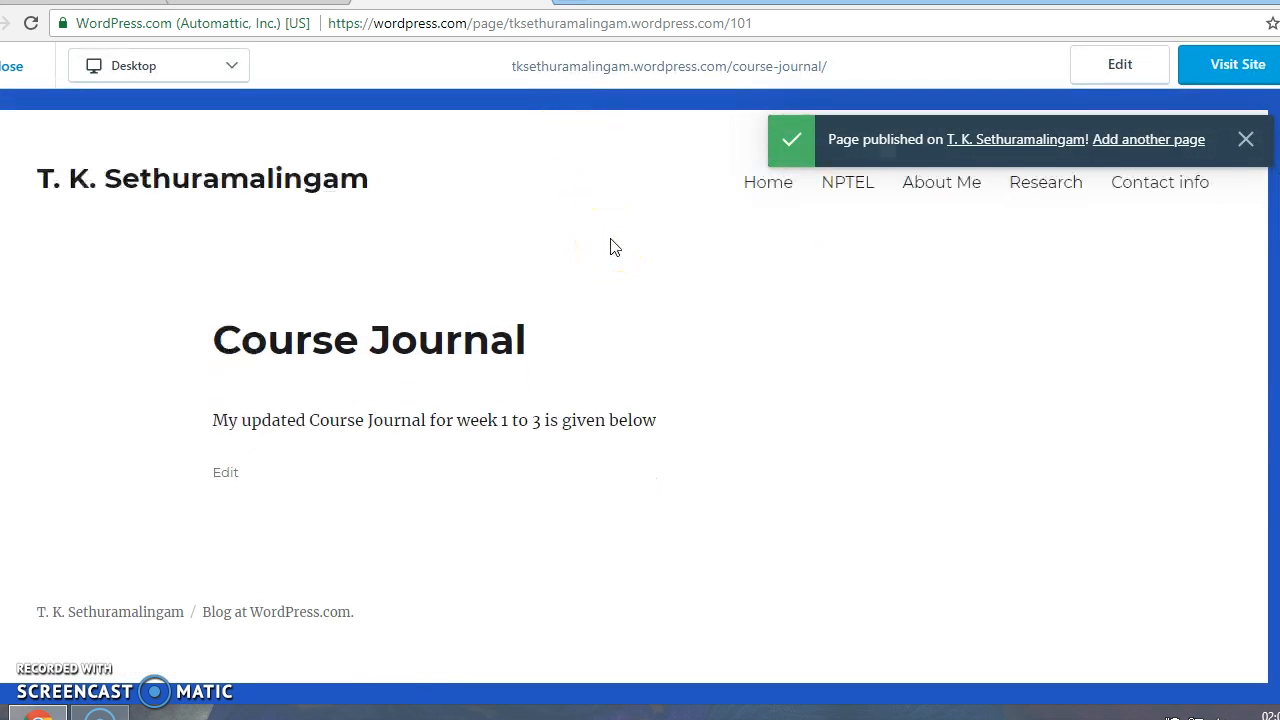
{"action": "scroll", "coordinate": [613, 247], "scroll_direction": "up", "scroll_amount": 1}
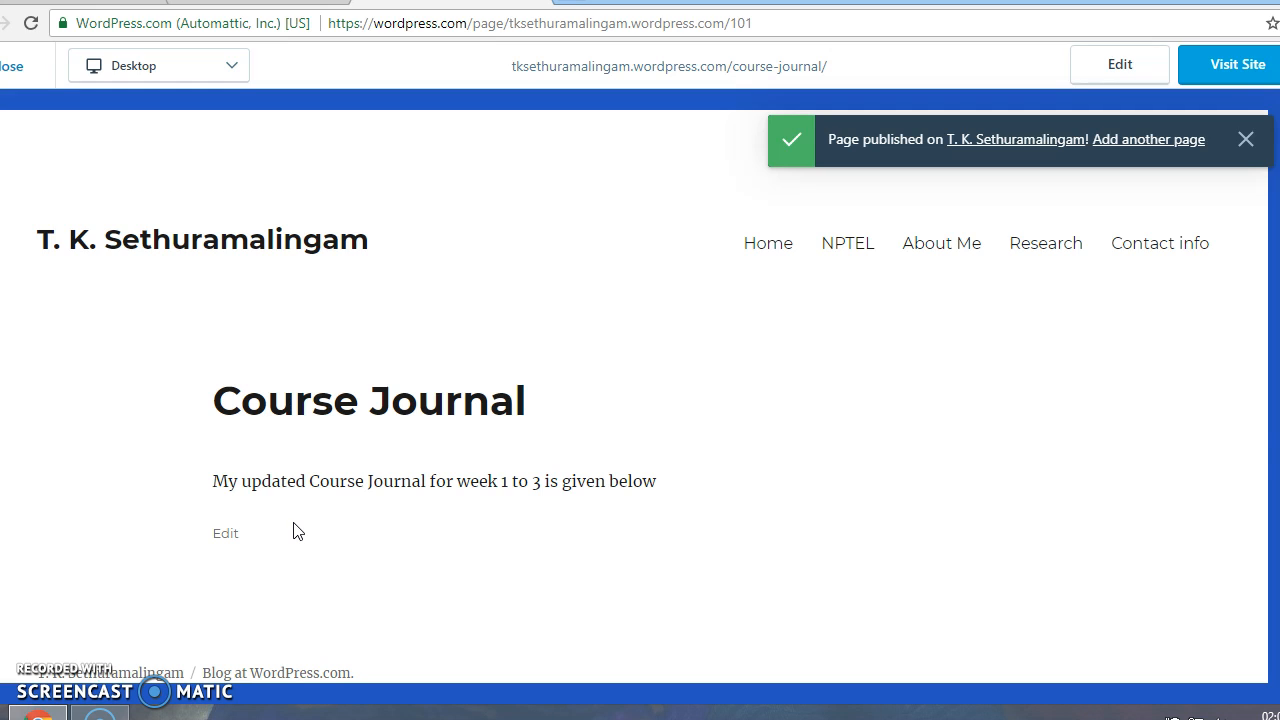
{"action": "left_click", "coordinate": [226, 538]}
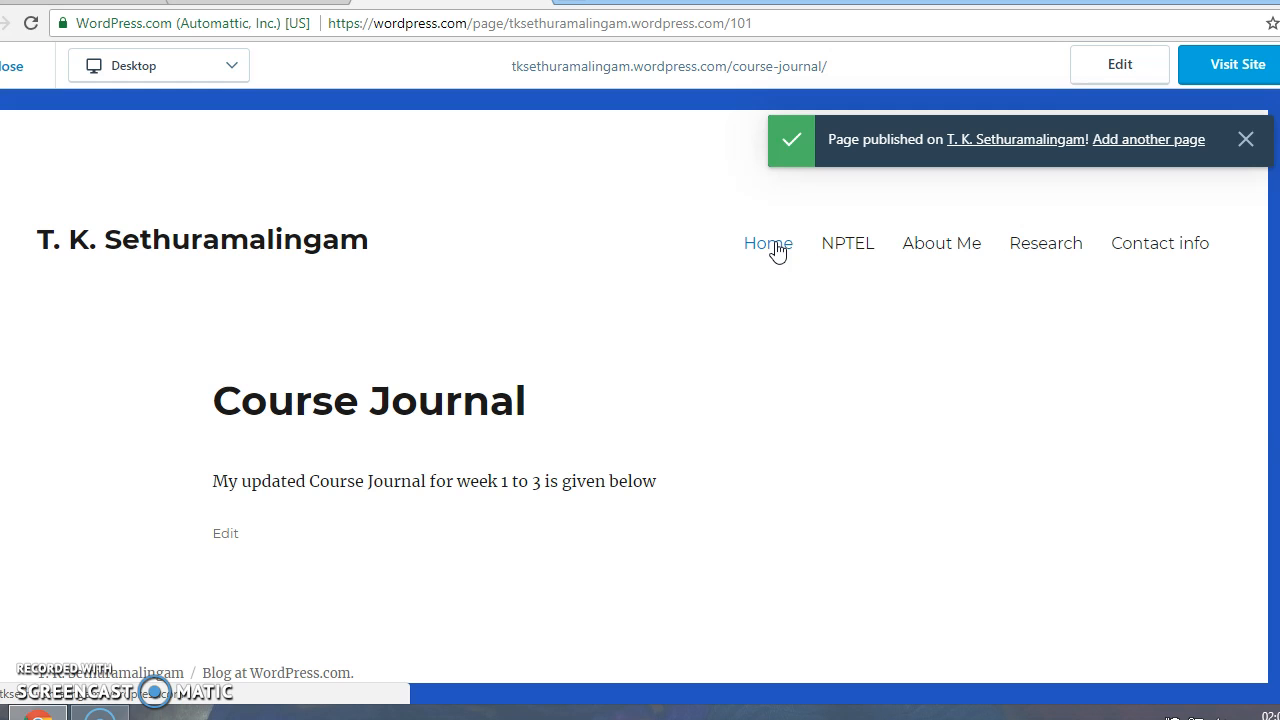
{"action": "left_click", "coordinate": [49, 668]}
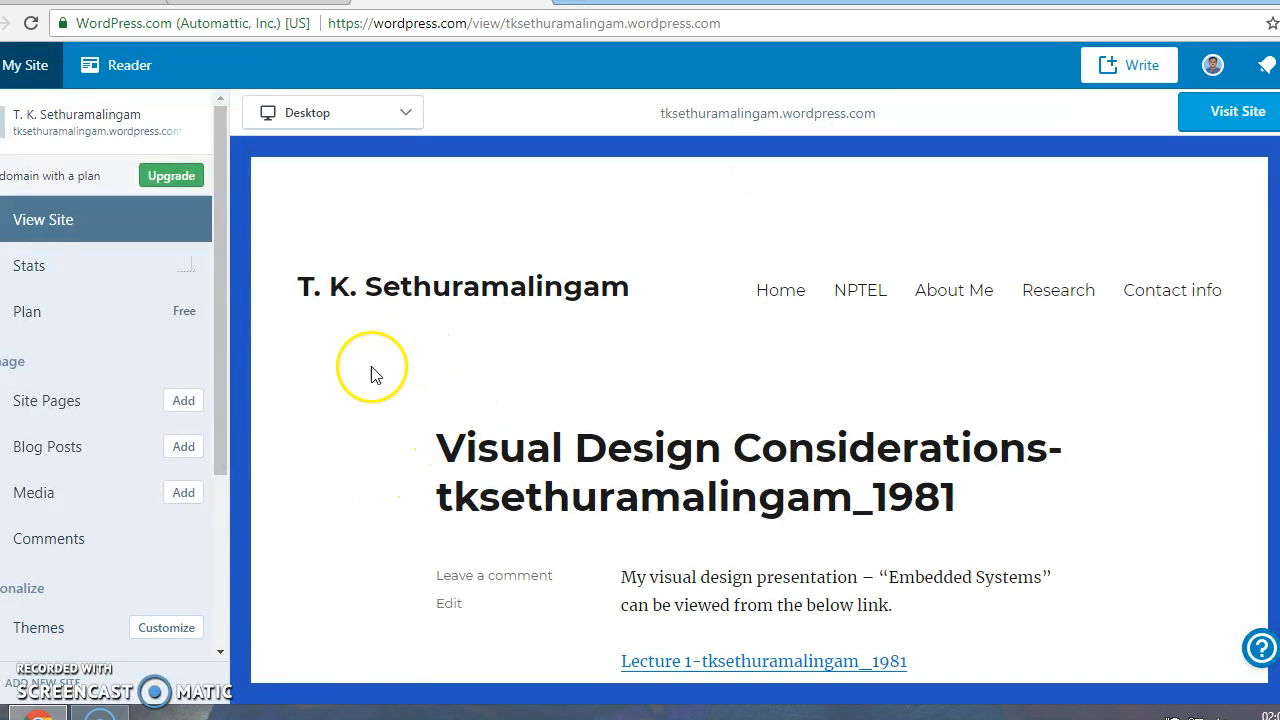
Go from Site Pages to the Blog Posts list and start a new untitled post
{"action": "left_click", "coordinate": [50, 408]}
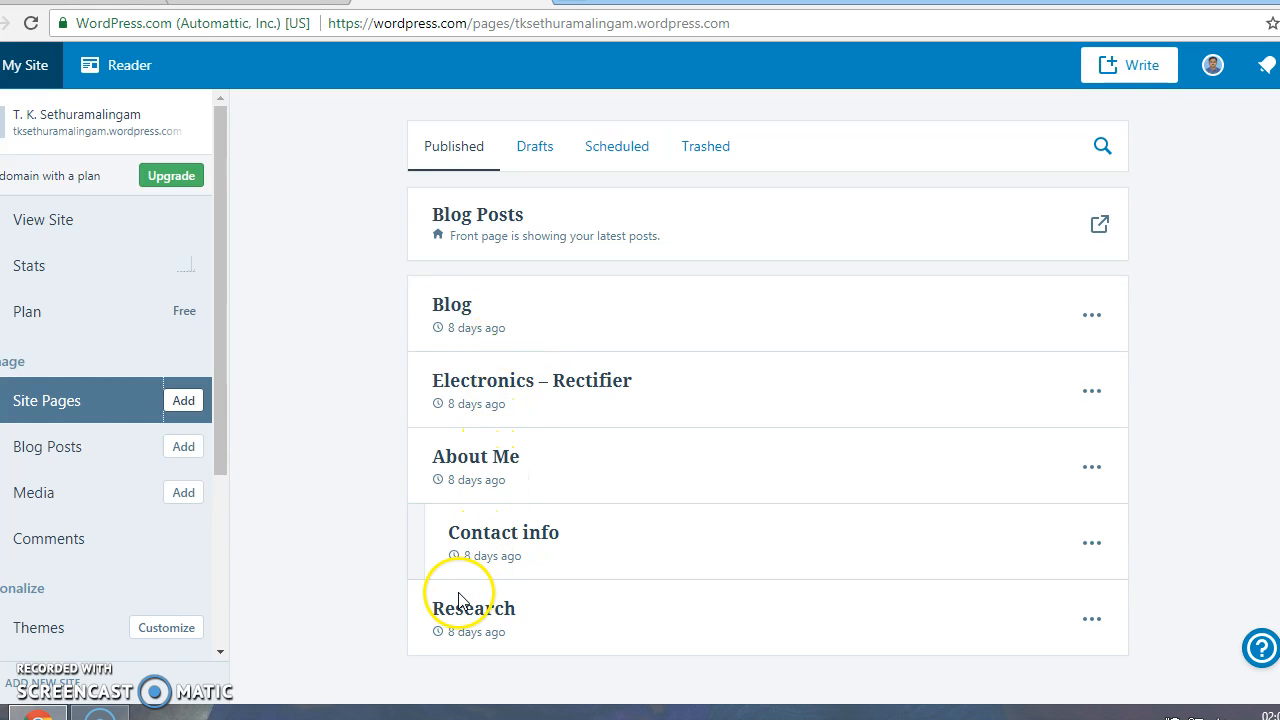
{"action": "left_click", "coordinate": [100, 445]}
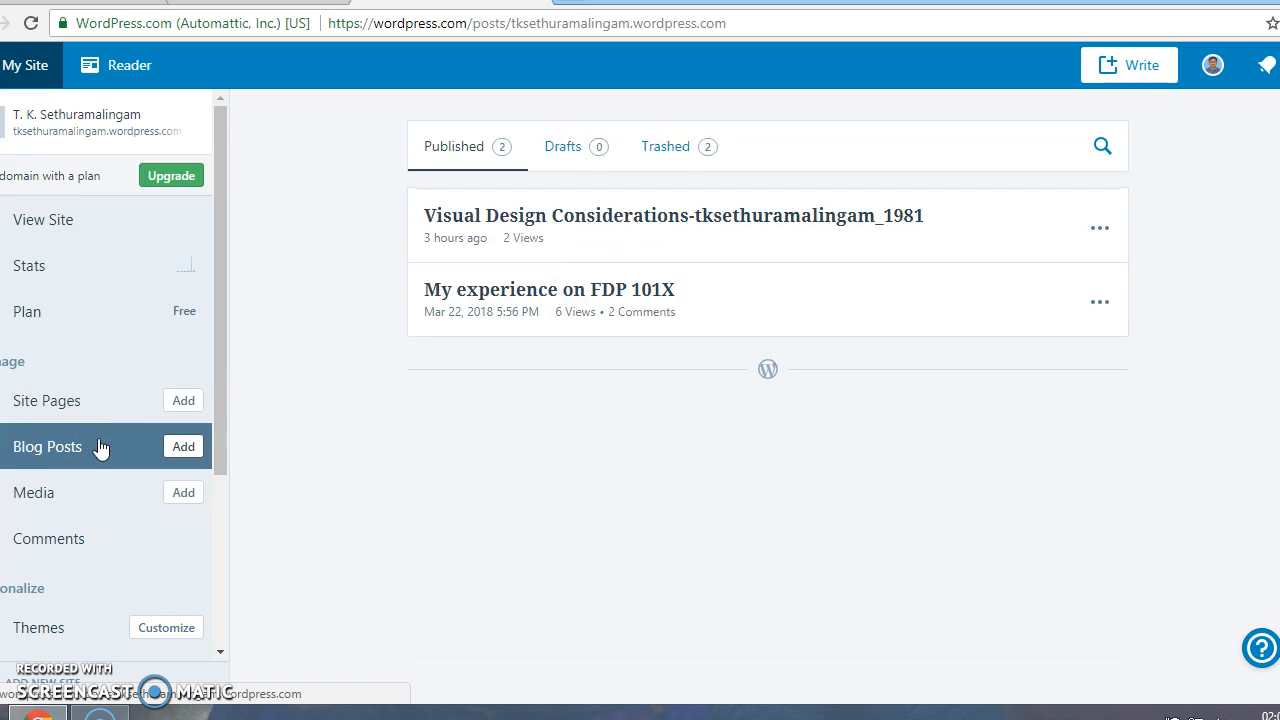
{"action": "left_click", "coordinate": [182, 448]}
{"action": "left_click", "coordinate": [183, 450]}
Title the post 'Course Journal' and write 'My Course Journal for the week 1 to 3 is given below'
{"action": "left_click", "coordinate": [243, 513]}
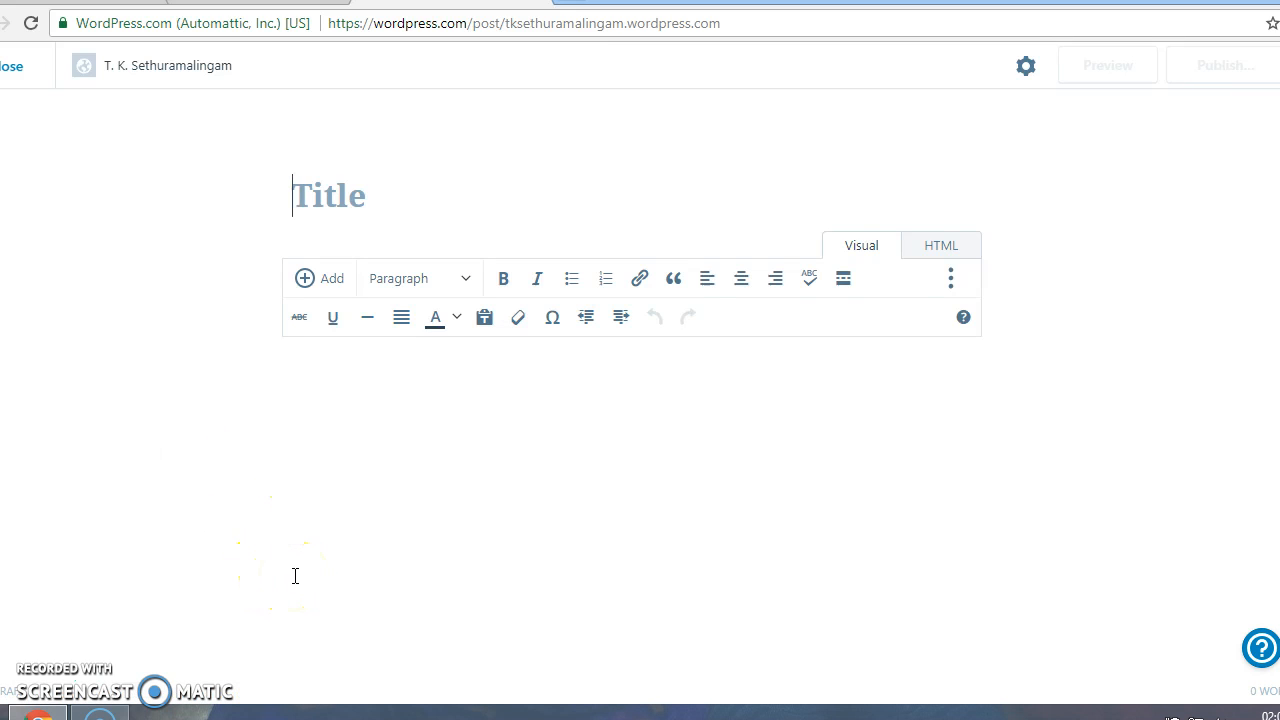
{"action": "type", "text": "Course"}
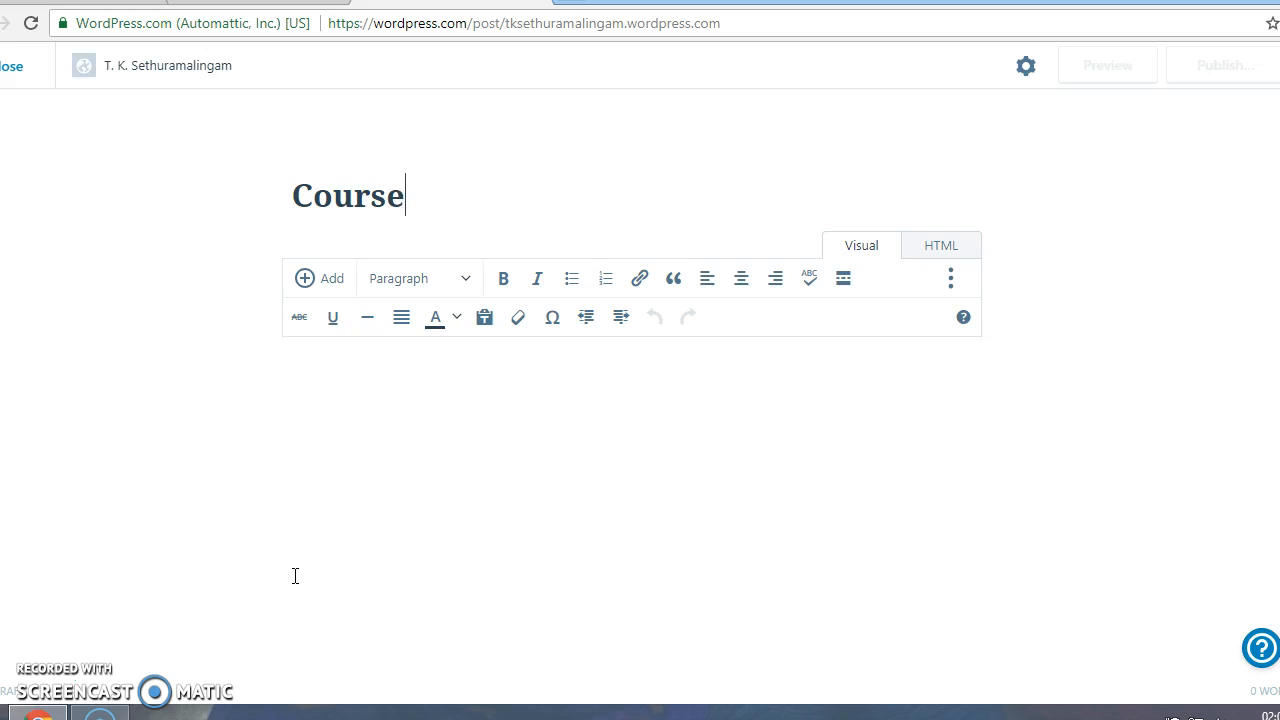
{"action": "type", "text": " Journal"}
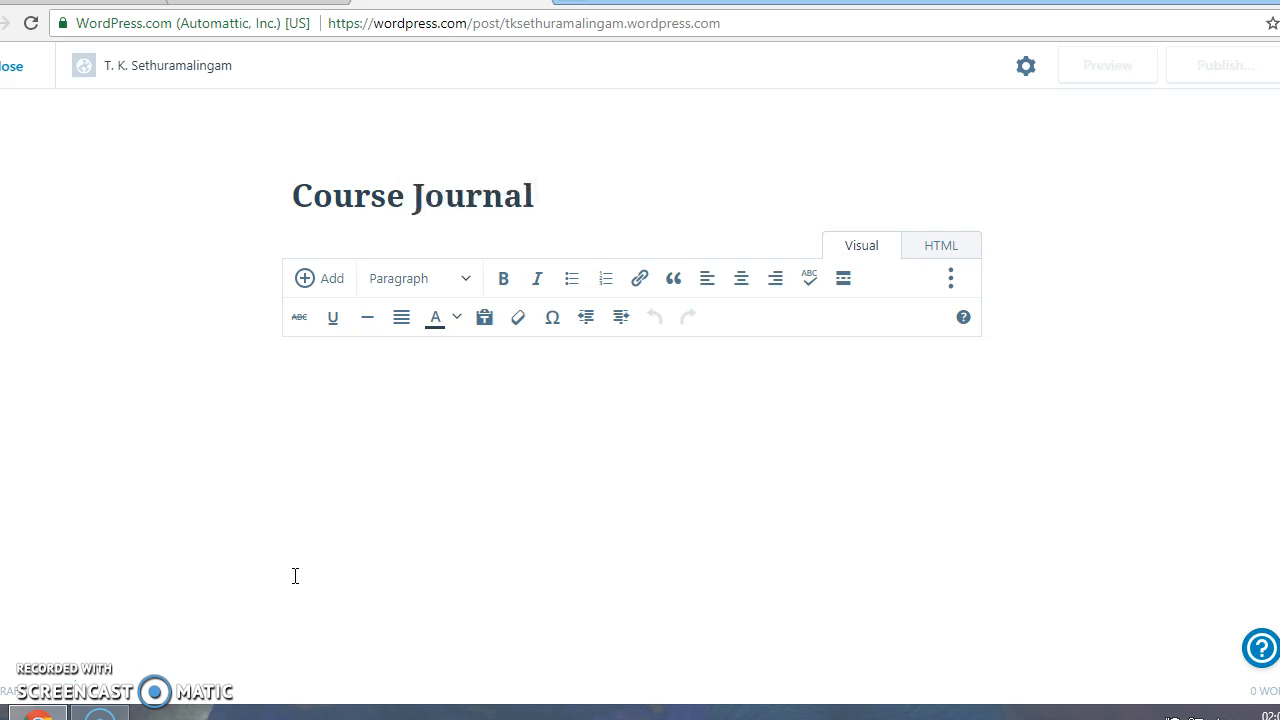
{"action": "left_click", "coordinate": [300, 586]}
{"action": "left_click", "coordinate": [420, 406]}
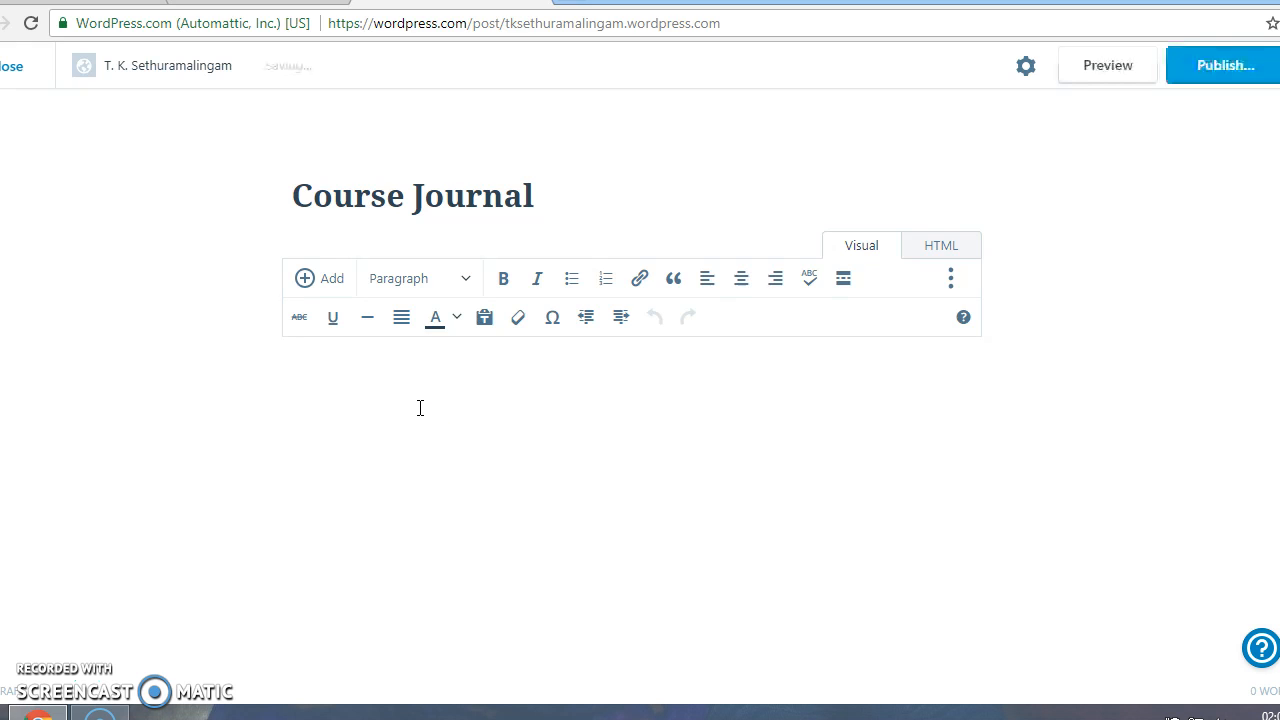
{"action": "type", "text": "My "}
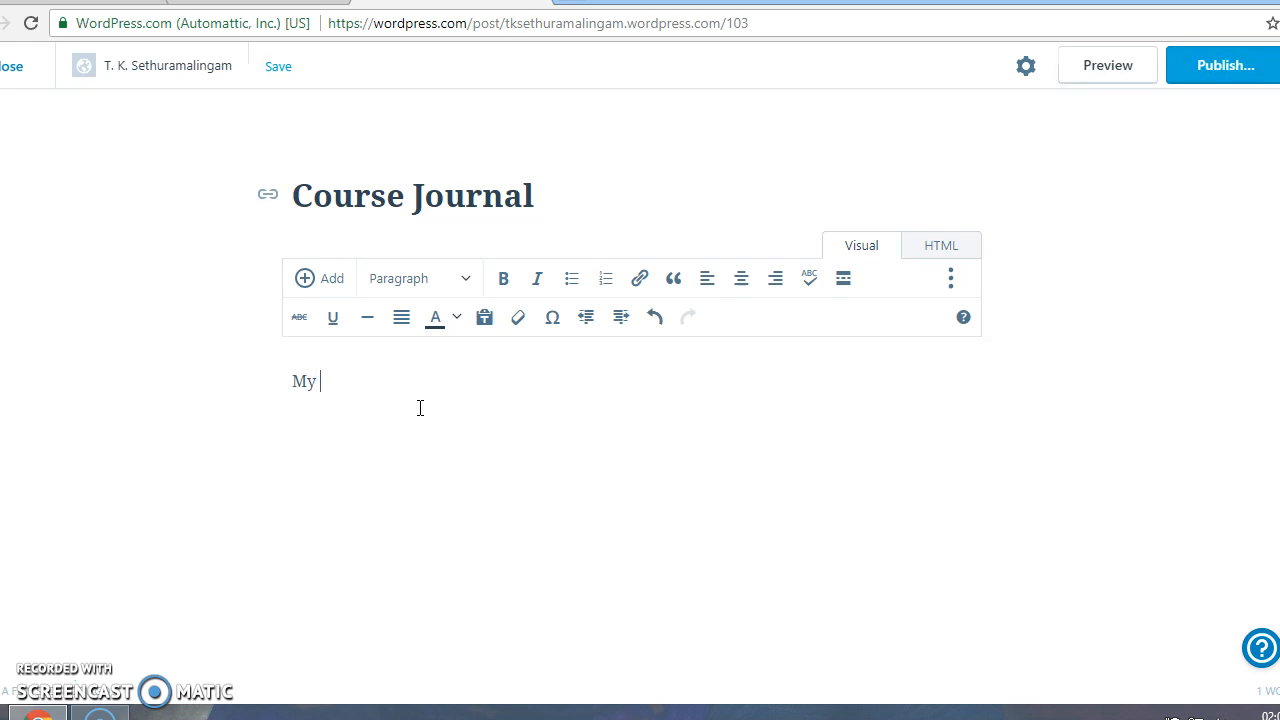
{"action": "type", "text": "Course Jour"}
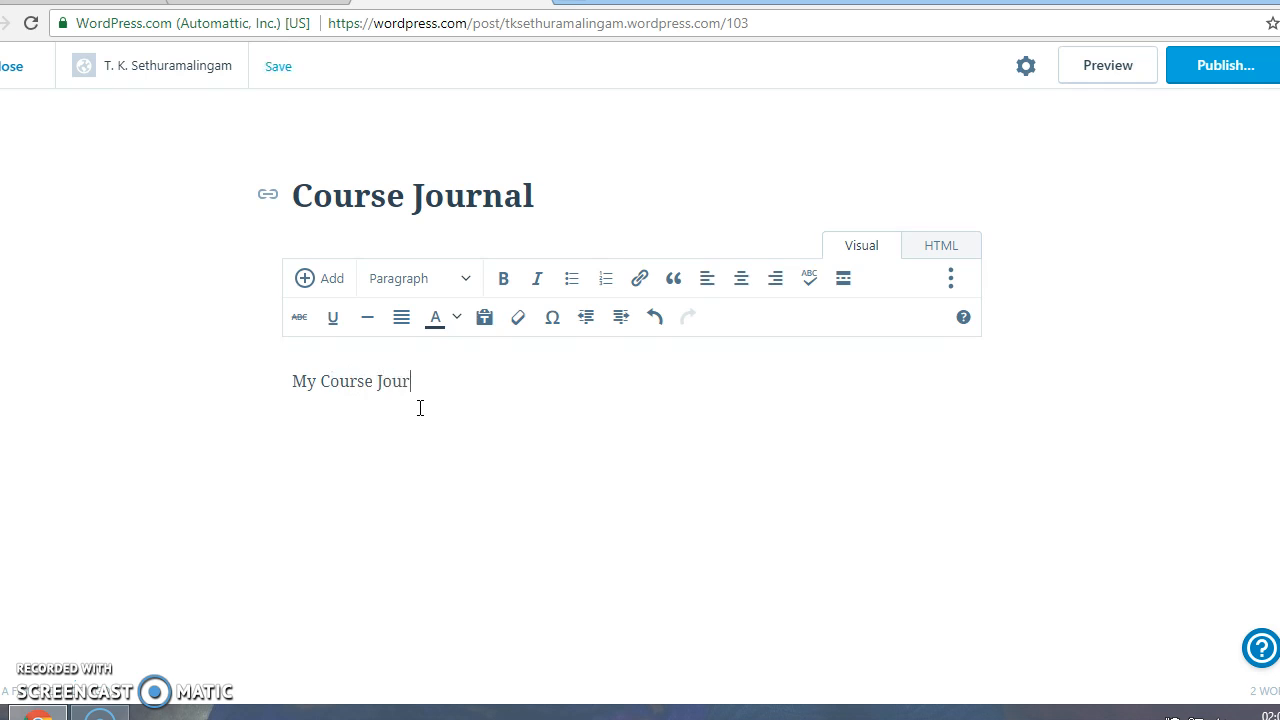
{"action": "type", "text": "nal for thw"}
{"action": "key", "text": "BackSpace"}
{"action": "type", "text": "e week 1 to 3 "}
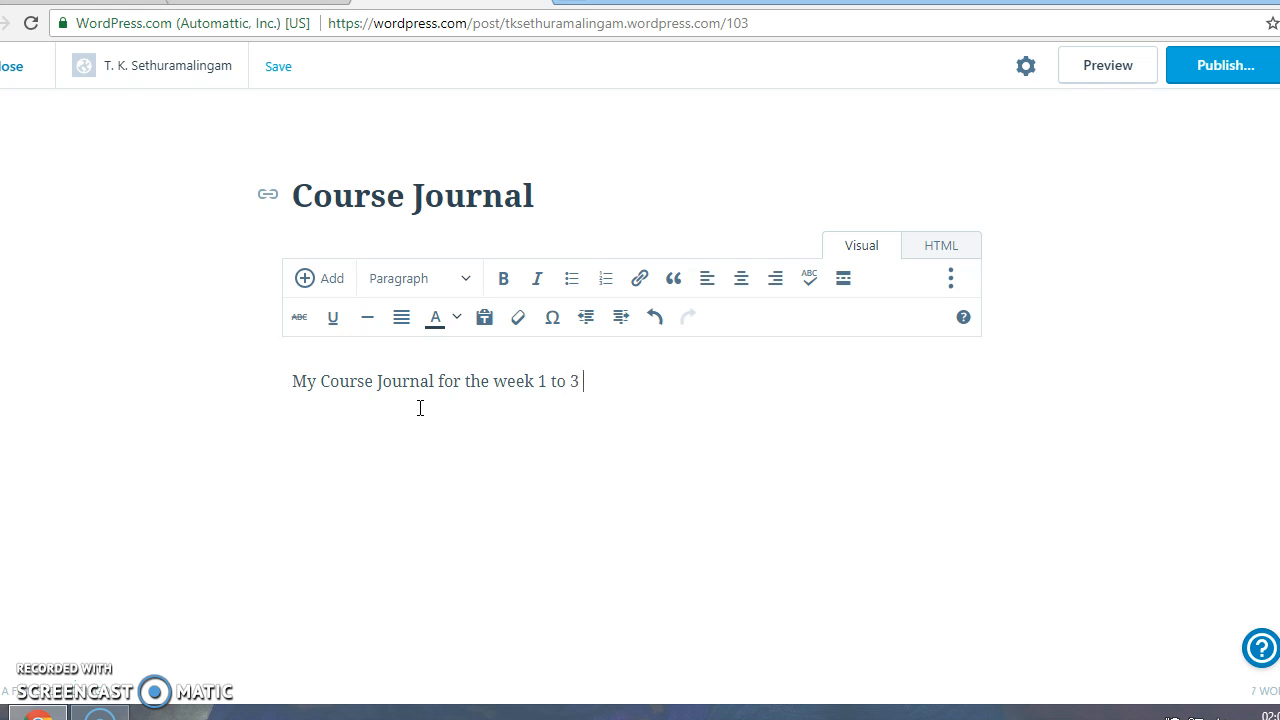
{"action": "type", "text": "is given below"}
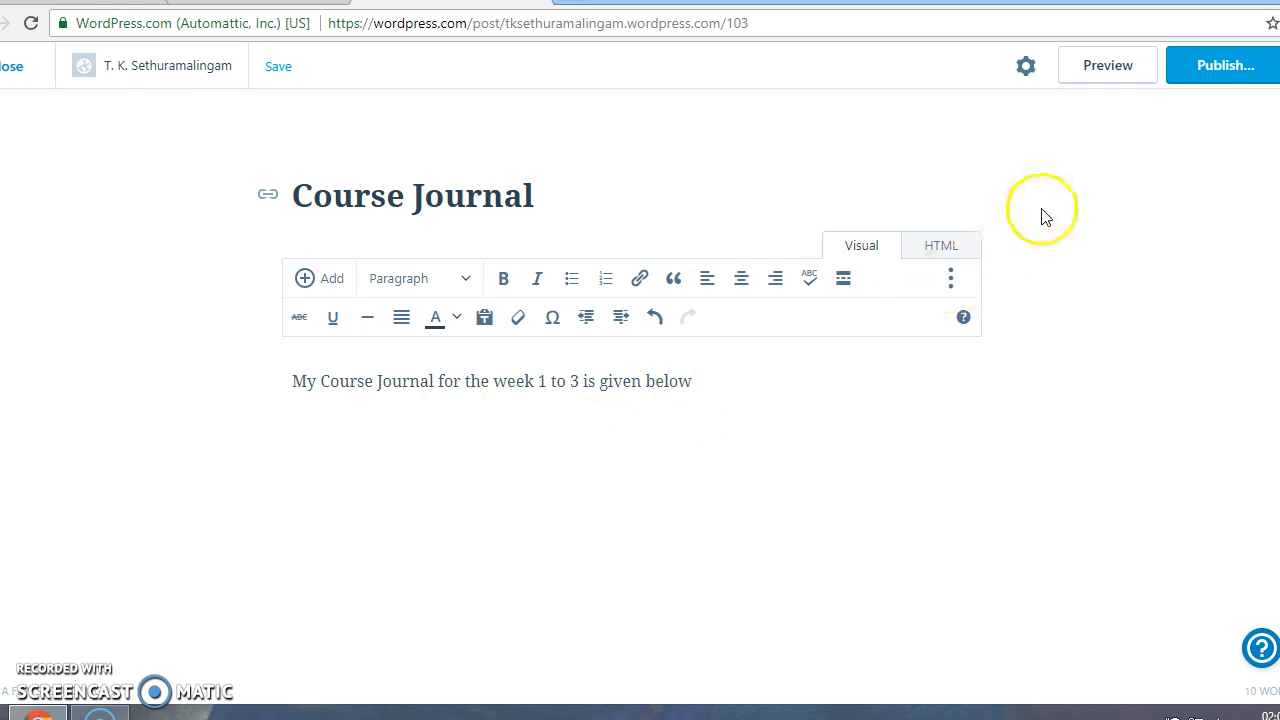
Attempt to publish the Course Journal post, then close the editor
{"action": "left_click", "coordinate": [1226, 67]}
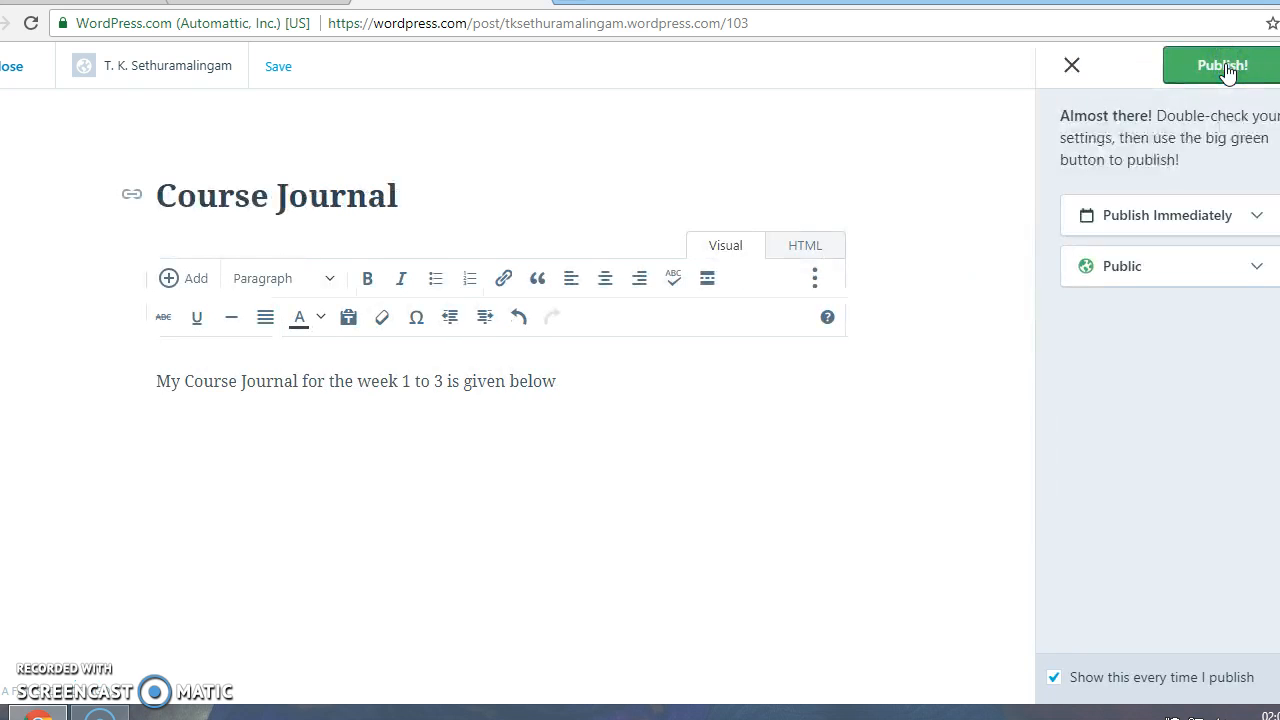
{"action": "left_click", "coordinate": [1226, 70]}
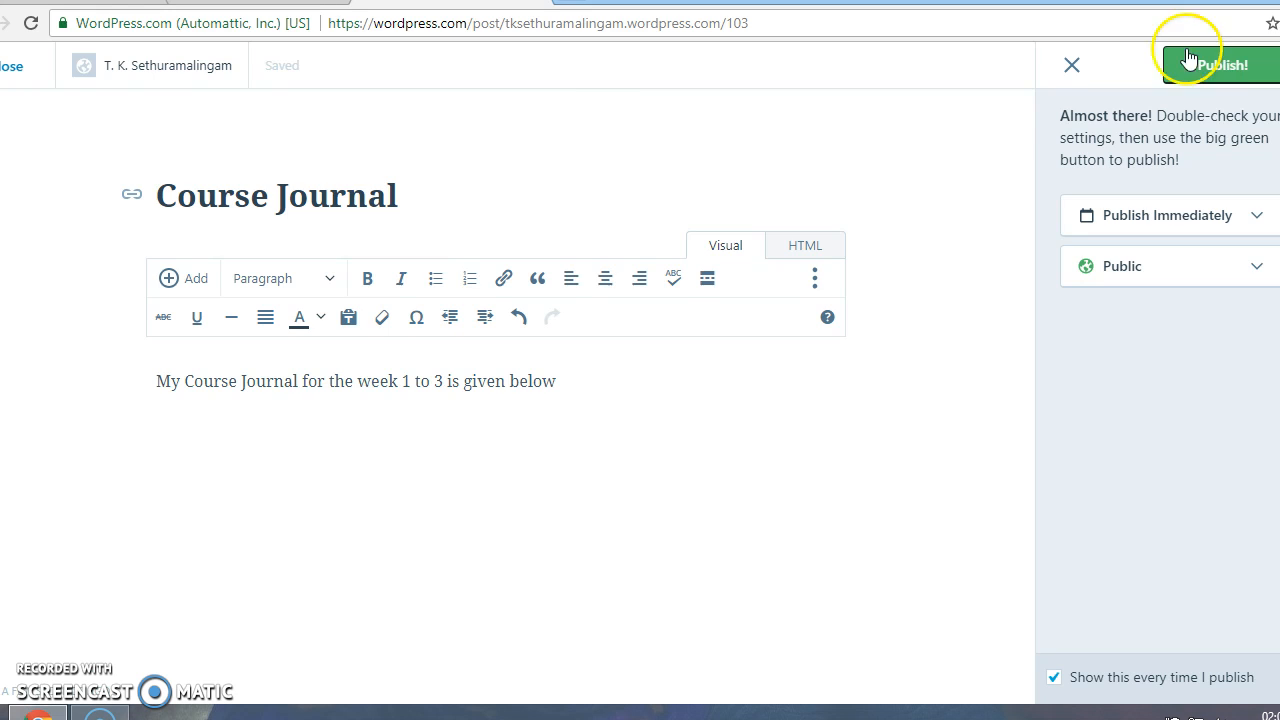
{"action": "left_click", "coordinate": [10, 68]}
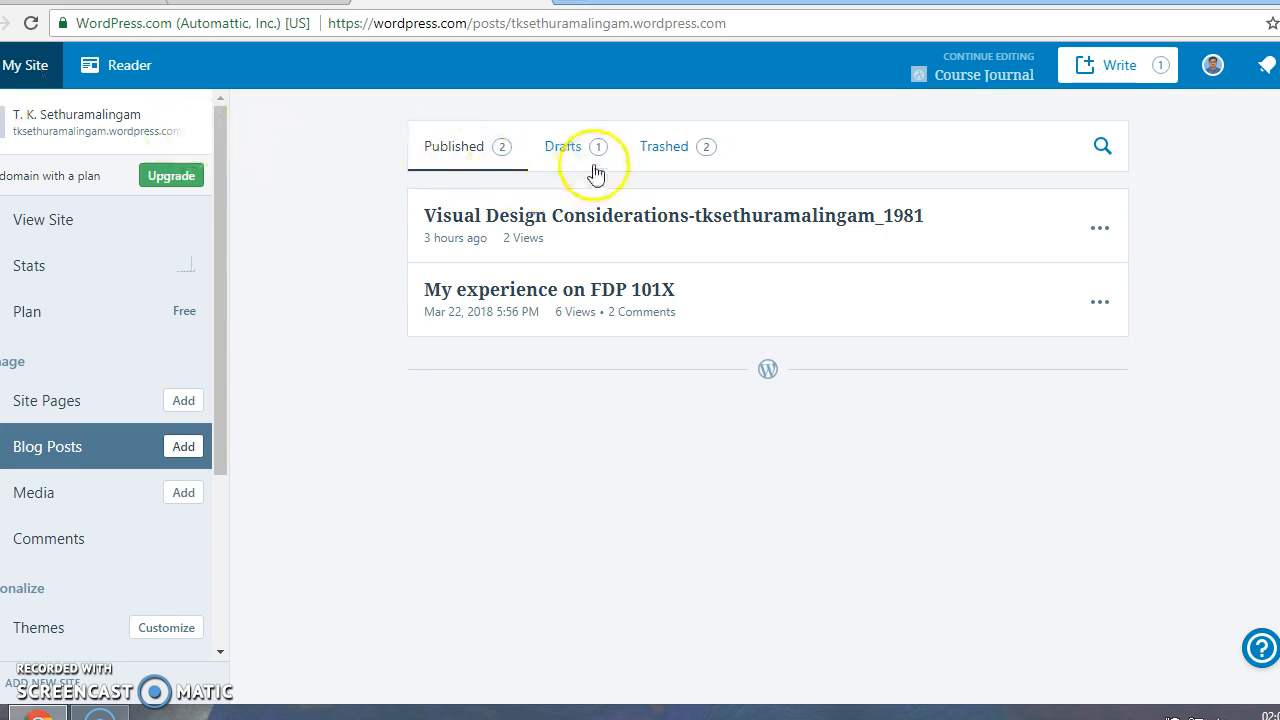
Reopen the Course Journal draft from the Drafts list and bring up its publish panel
{"action": "left_click", "coordinate": [568, 148]}
{"action": "left_click", "coordinate": [499, 215]}
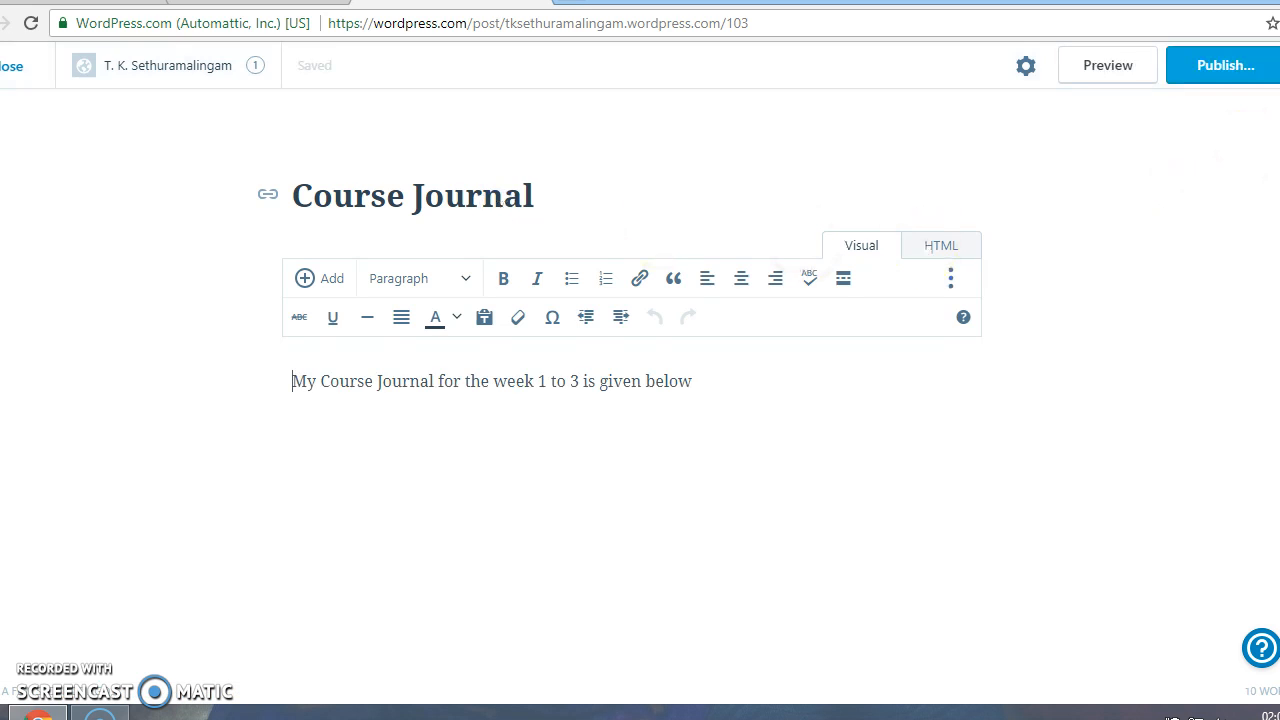
{"action": "left_click", "coordinate": [1234, 72]}
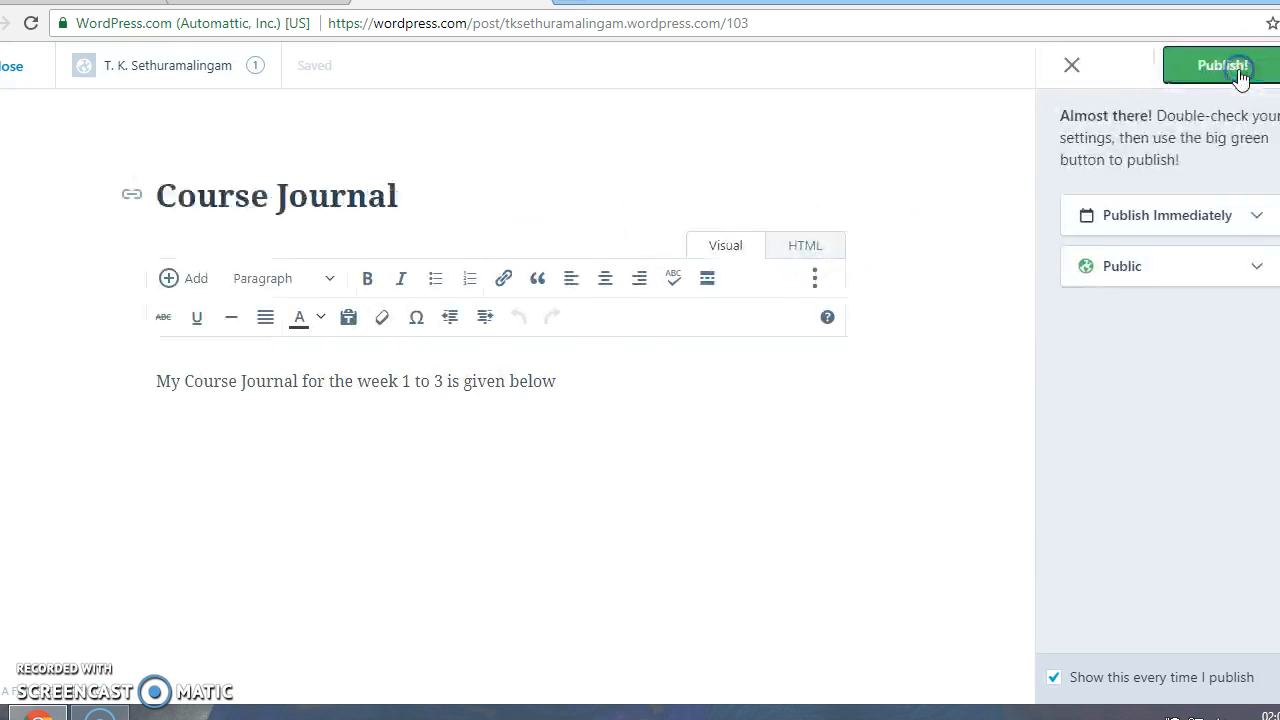
Publish the Course Journal post and scroll its live view to the Leave a Reply section
{"action": "left_click", "coordinate": [1238, 72]}
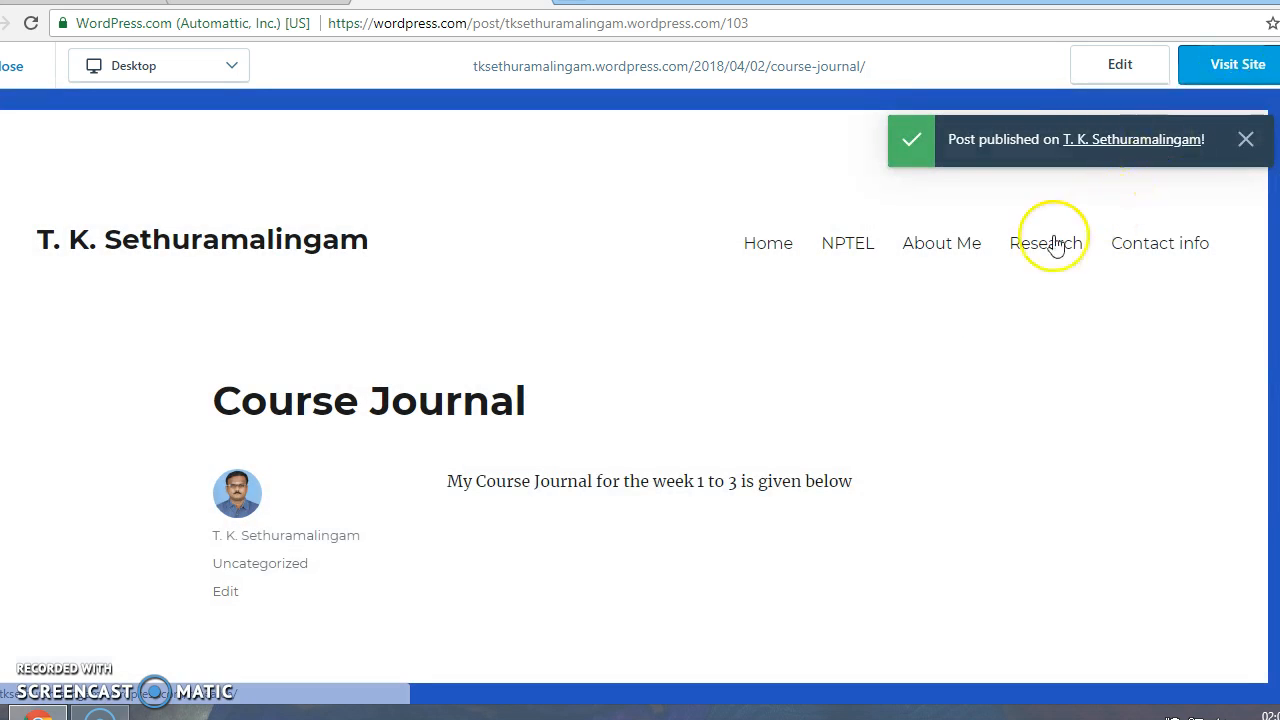
{"action": "scroll", "coordinate": [866, 338], "scroll_direction": "down", "scroll_amount": 2}
{"action": "scroll", "coordinate": [867, 338], "scroll_direction": "up", "scroll_amount": 2}
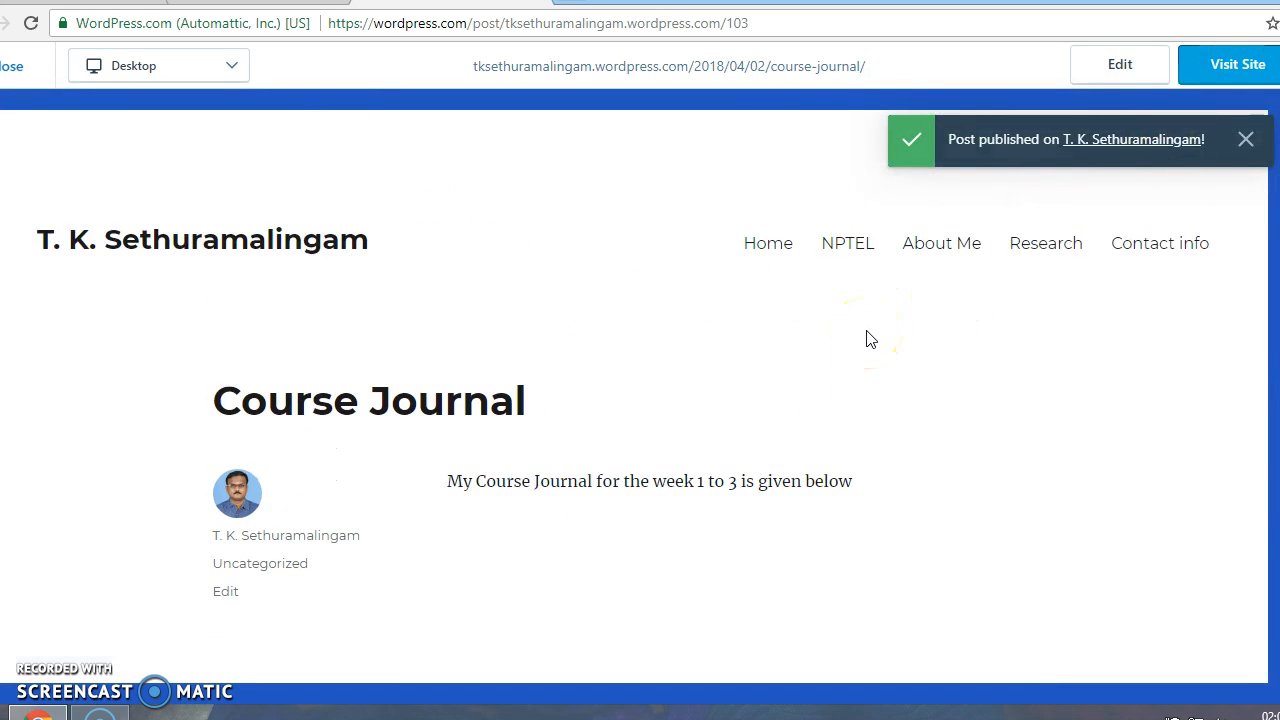
{"action": "scroll", "coordinate": [866, 338], "scroll_direction": "down", "scroll_amount": 3}
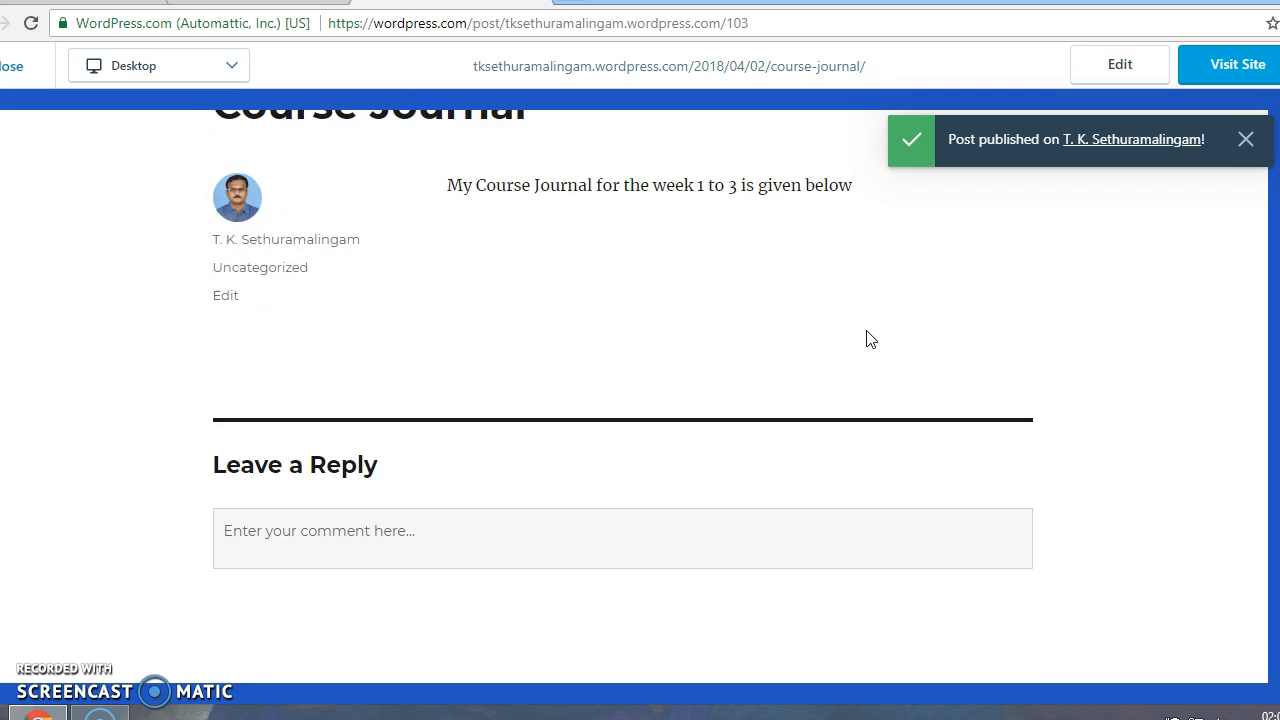
{"action": "scroll", "coordinate": [866, 338], "scroll_direction": "down", "scroll_amount": 4}
{"action": "scroll", "coordinate": [866, 338], "scroll_direction": "up", "scroll_amount": 4}
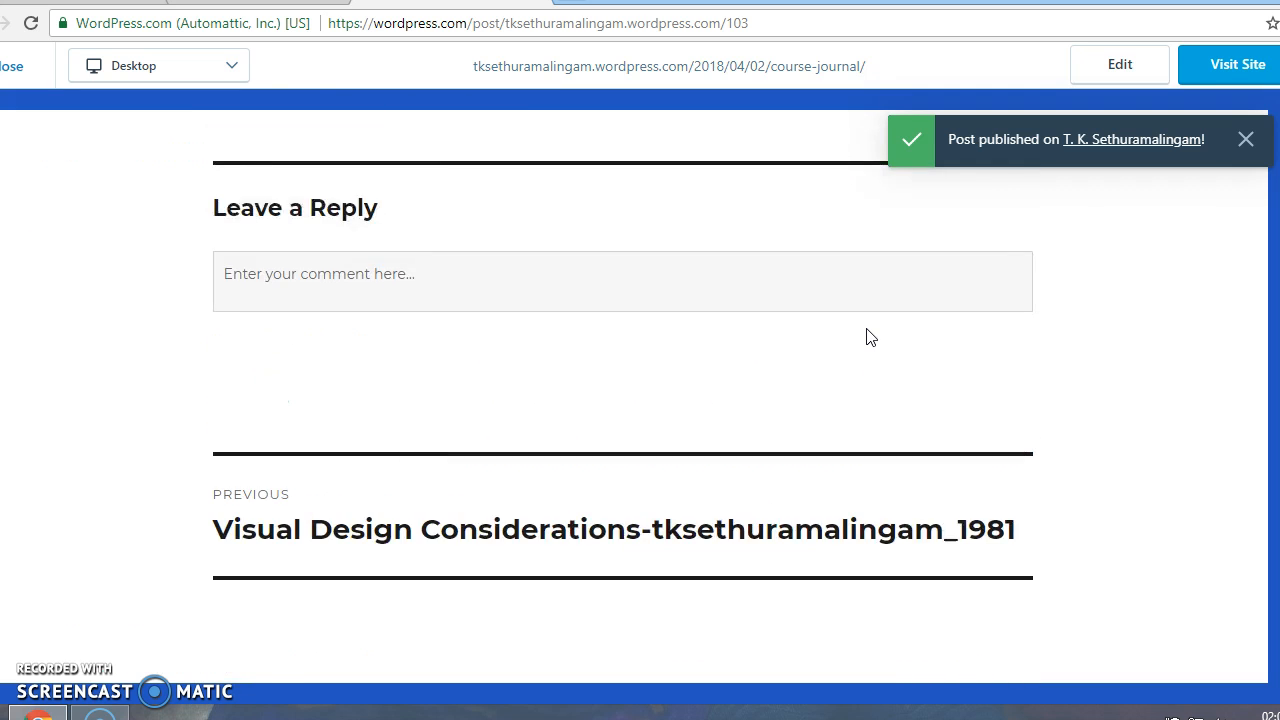
{"action": "scroll", "coordinate": [866, 338], "scroll_direction": "down", "scroll_amount": 4}
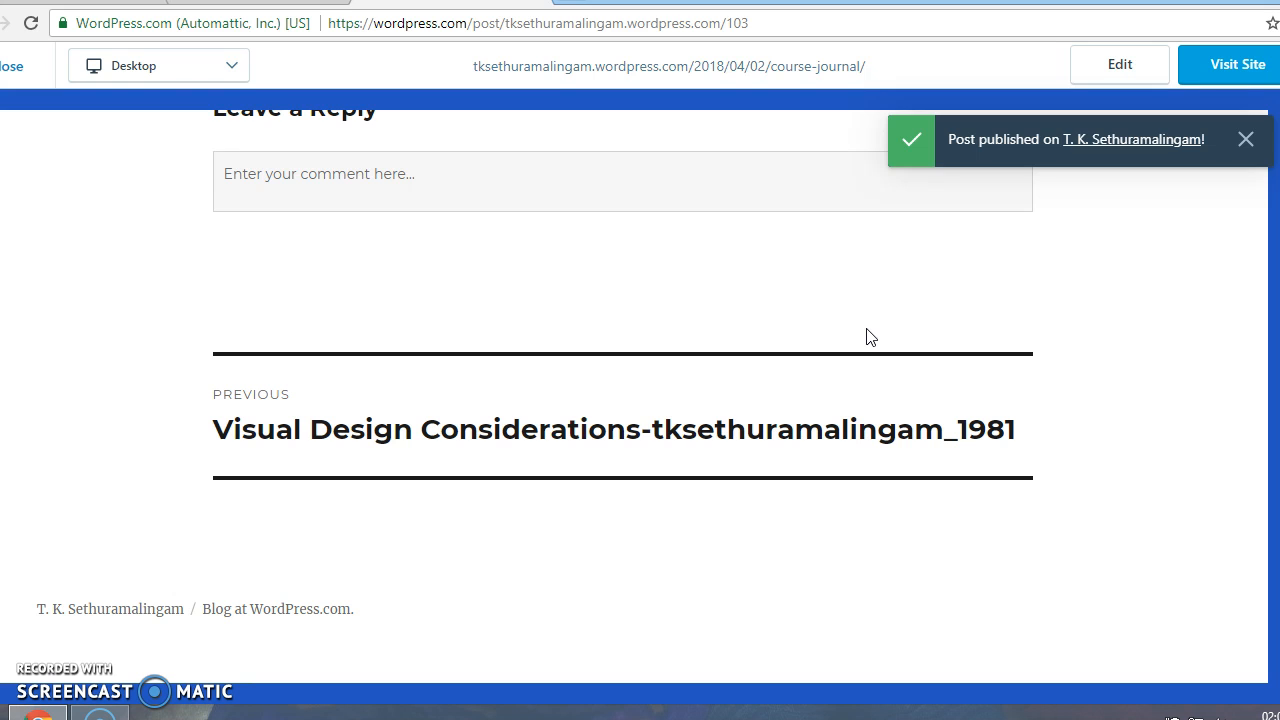
{"action": "scroll", "coordinate": [866, 338], "scroll_direction": "up", "scroll_amount": 5}
{"action": "scroll", "coordinate": [866, 338], "scroll_direction": "up", "scroll_amount": 2}
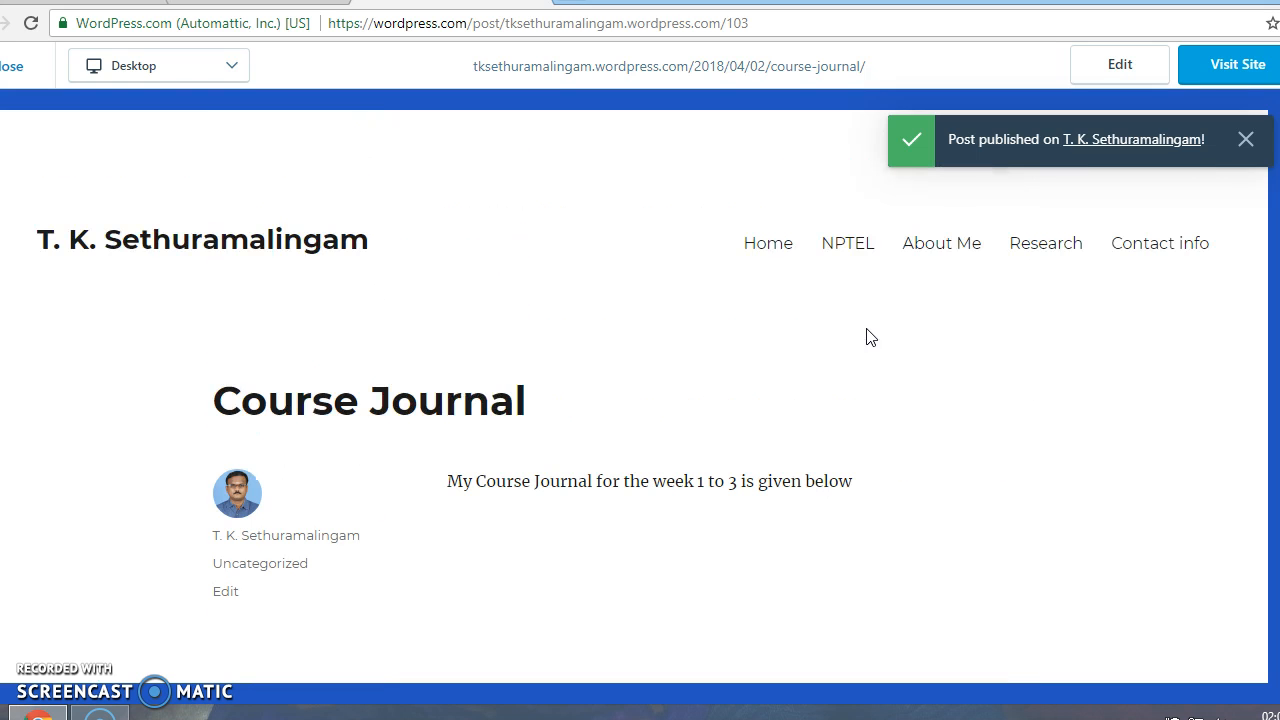